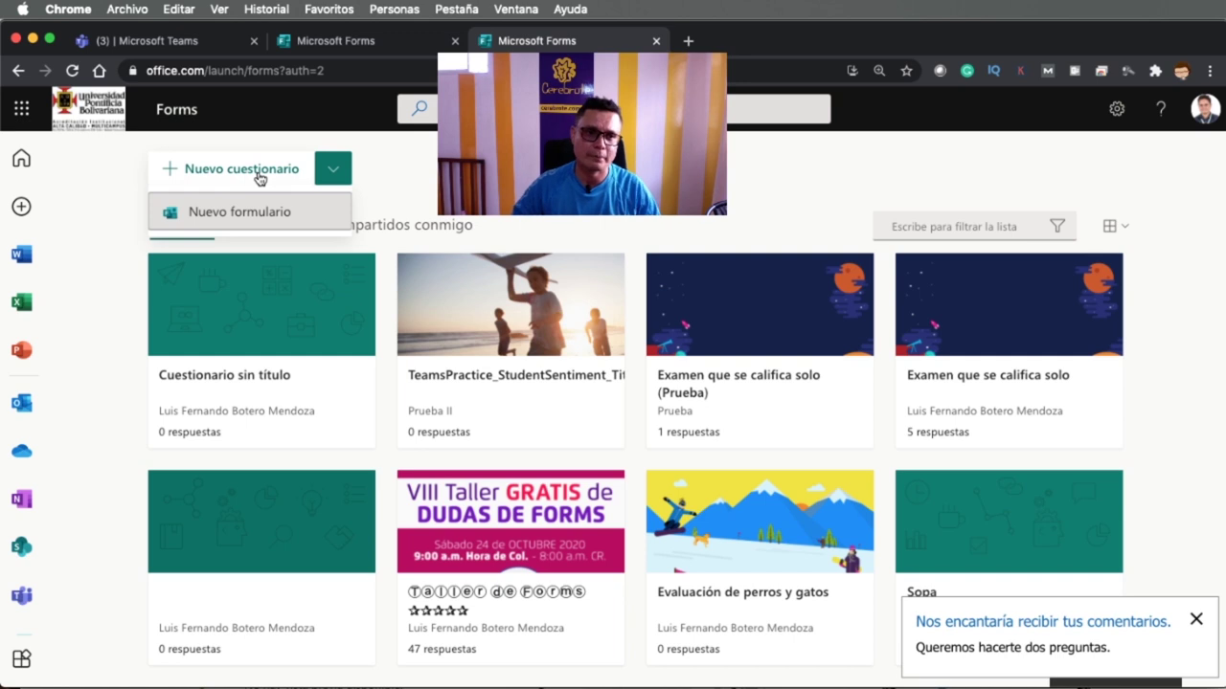
# - Create a new quiz and title it "Pedir archivos"
pyautogui.click(258, 178)
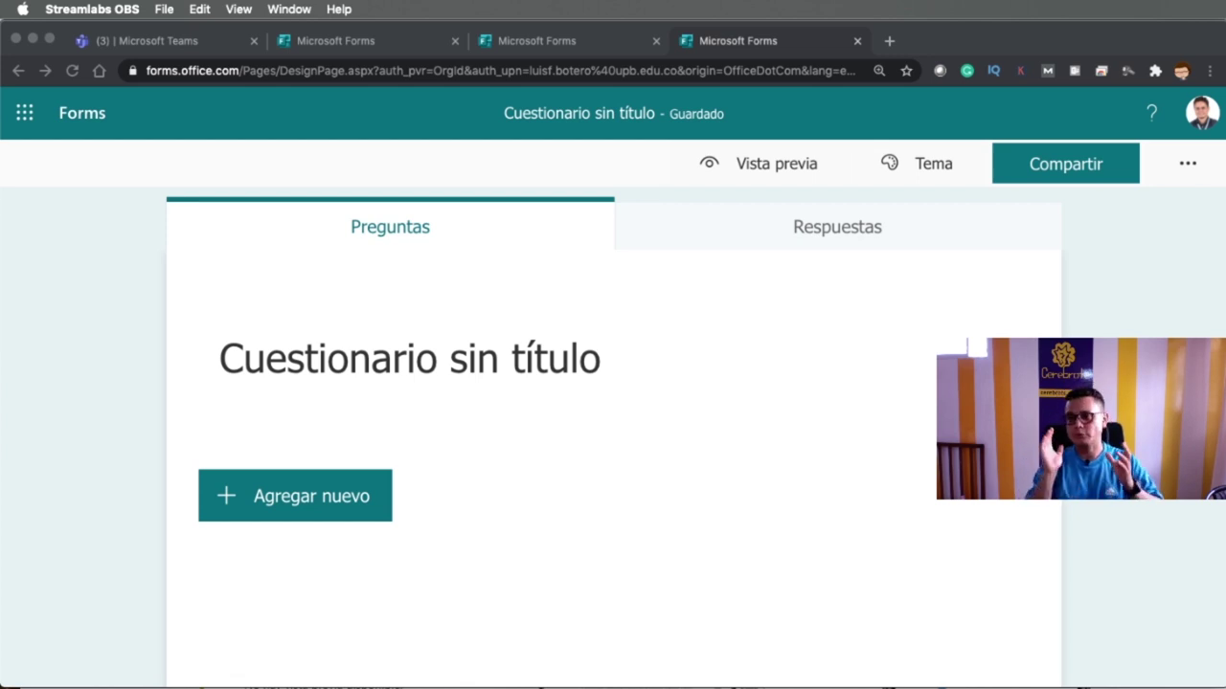
pyautogui.click(401, 356)
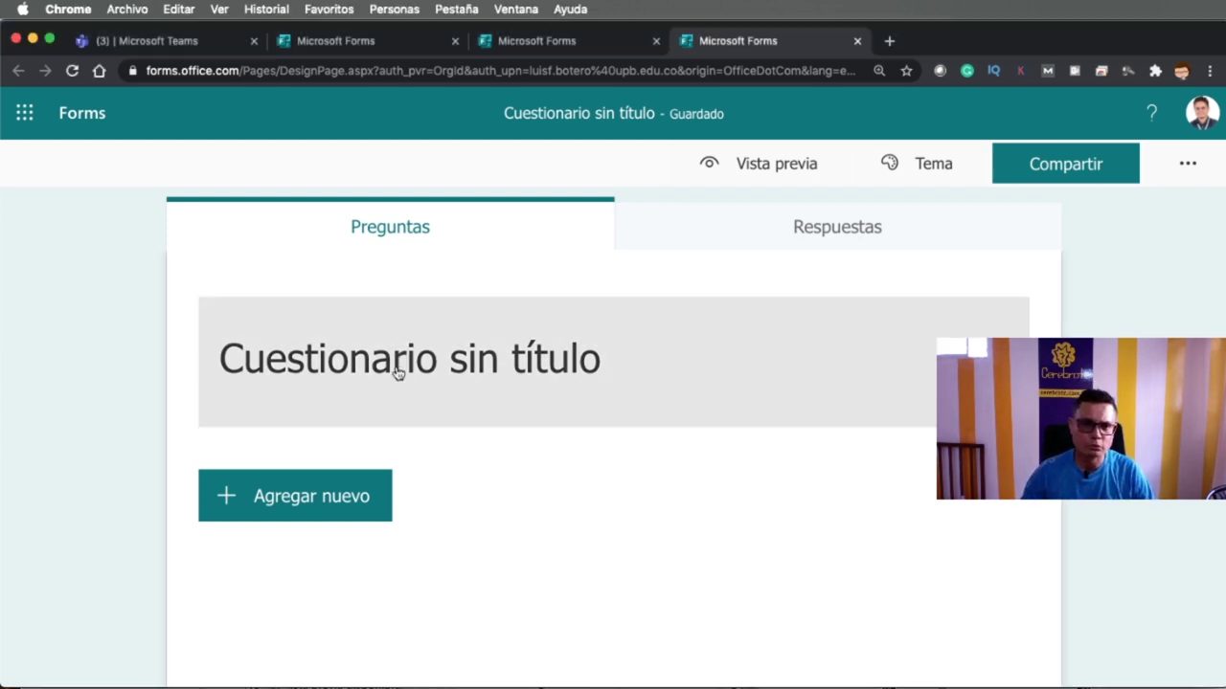
pyautogui.click(397, 367)
pyautogui.write('Ped')
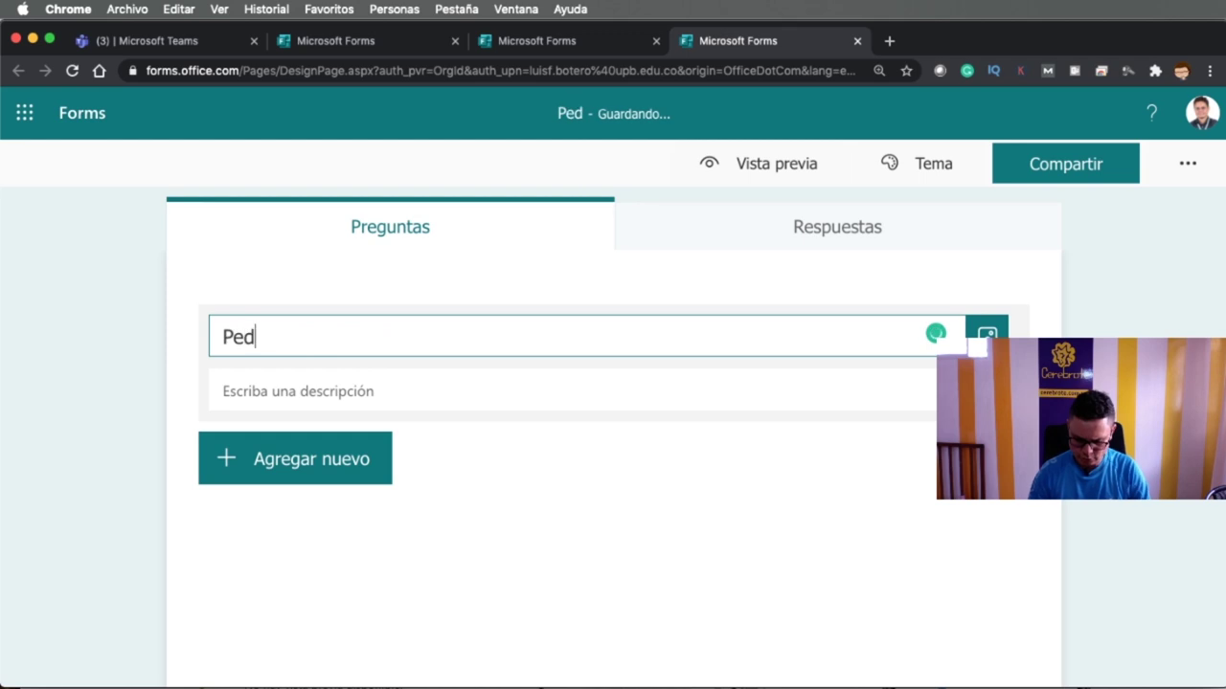
pyautogui.write('ir archivos')
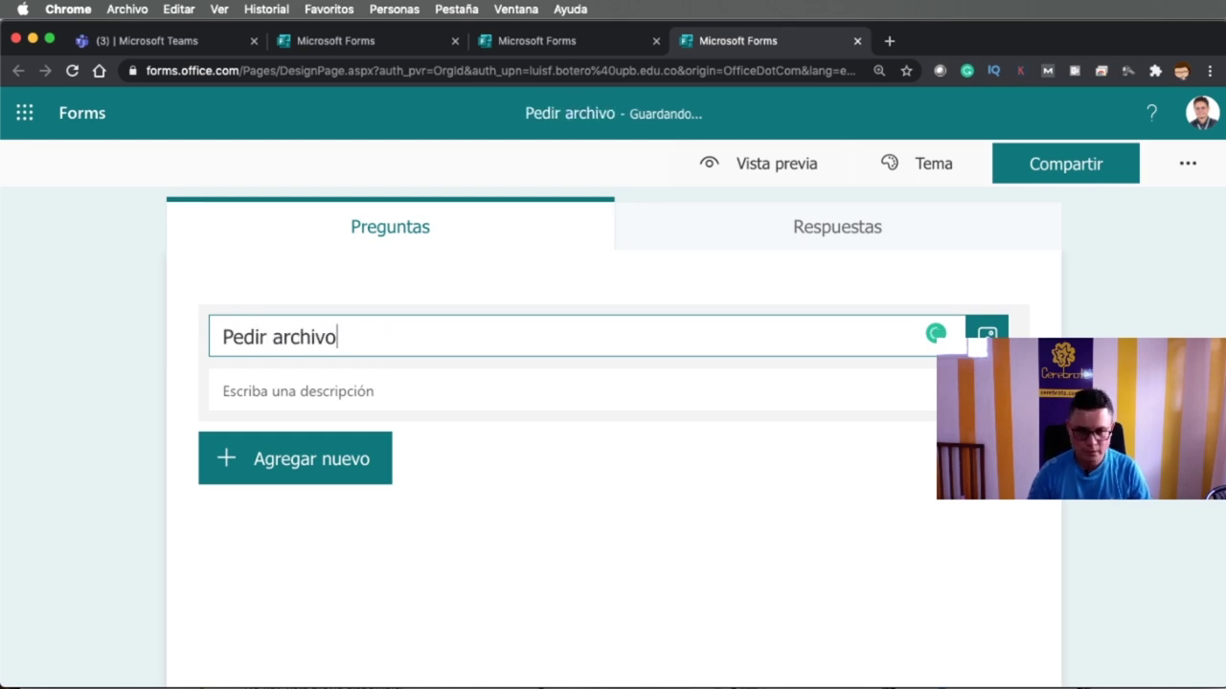
pyautogui.click(180, 478)
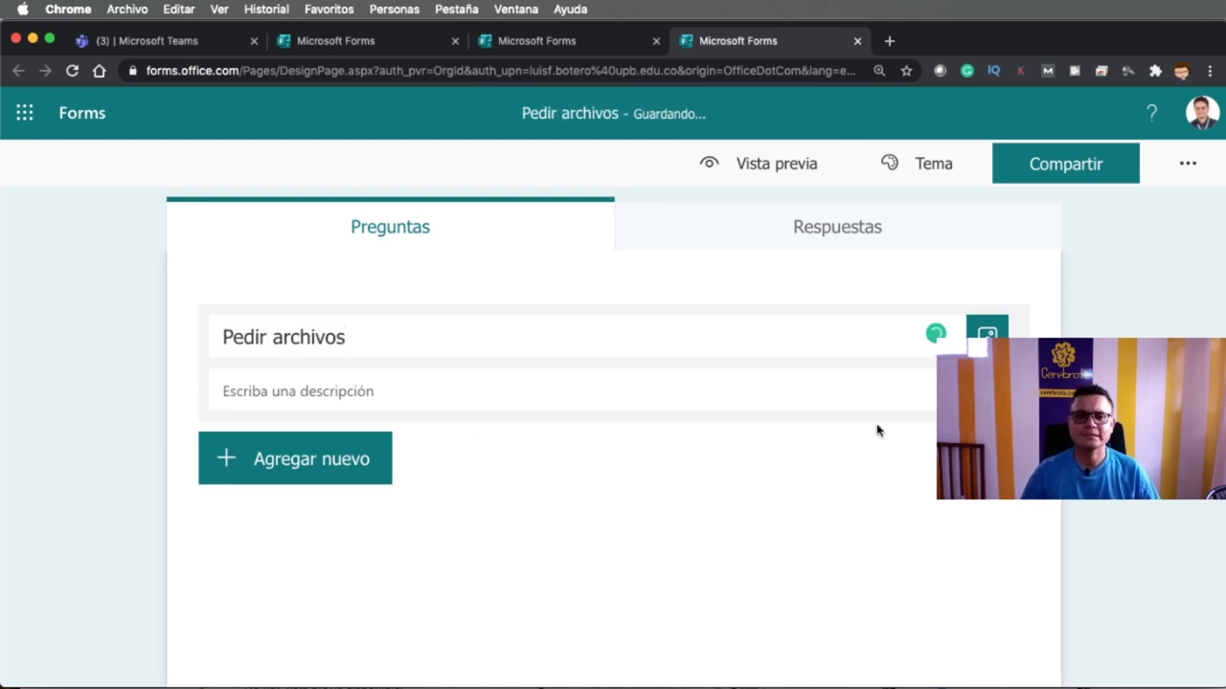
pyautogui.press('super+grave')
pyautogui.moveTo(599, 59); pyautogui.dragTo(599, 96)
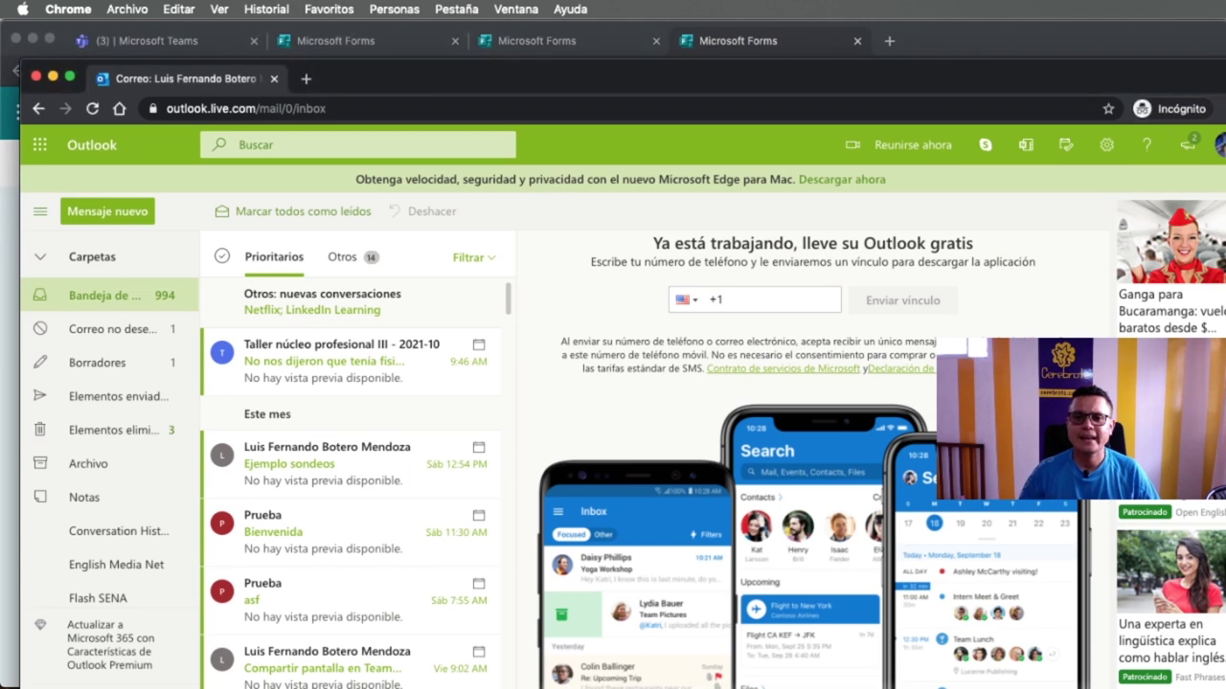
pyautogui.click(569, 44)
pyautogui.click(718, 50)
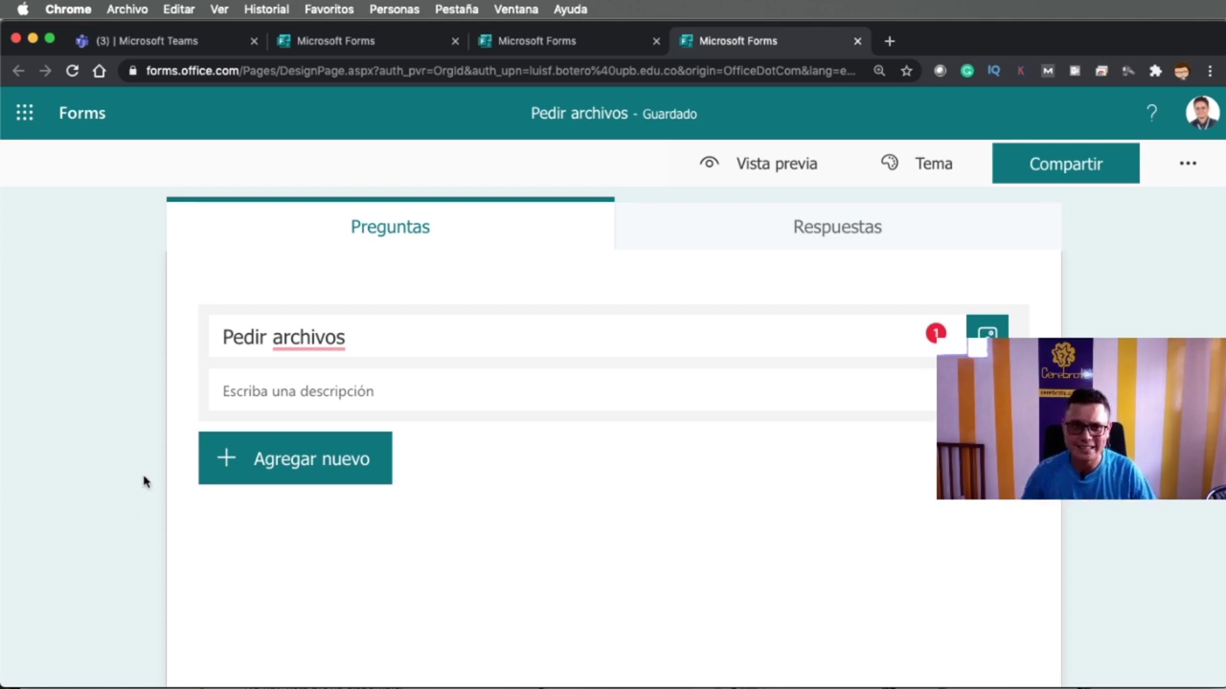
# - Add a file upload (Carga de archivo) question to the quiz
pyautogui.click(285, 461)
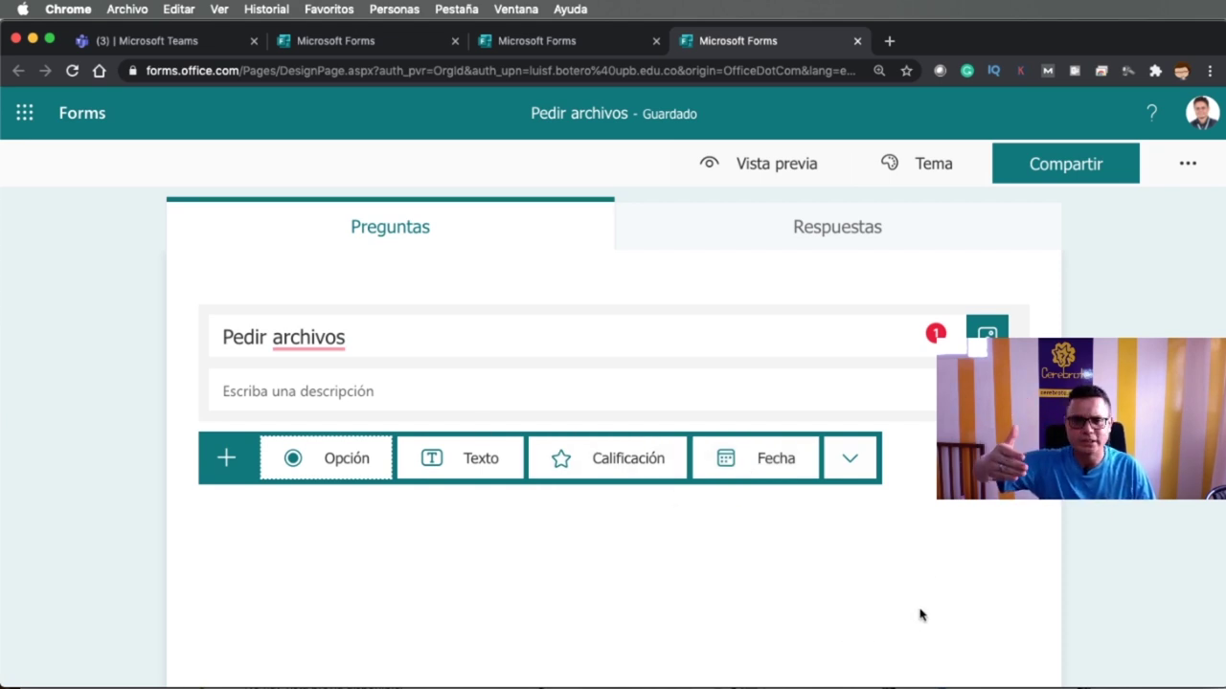
pyautogui.click(854, 473)
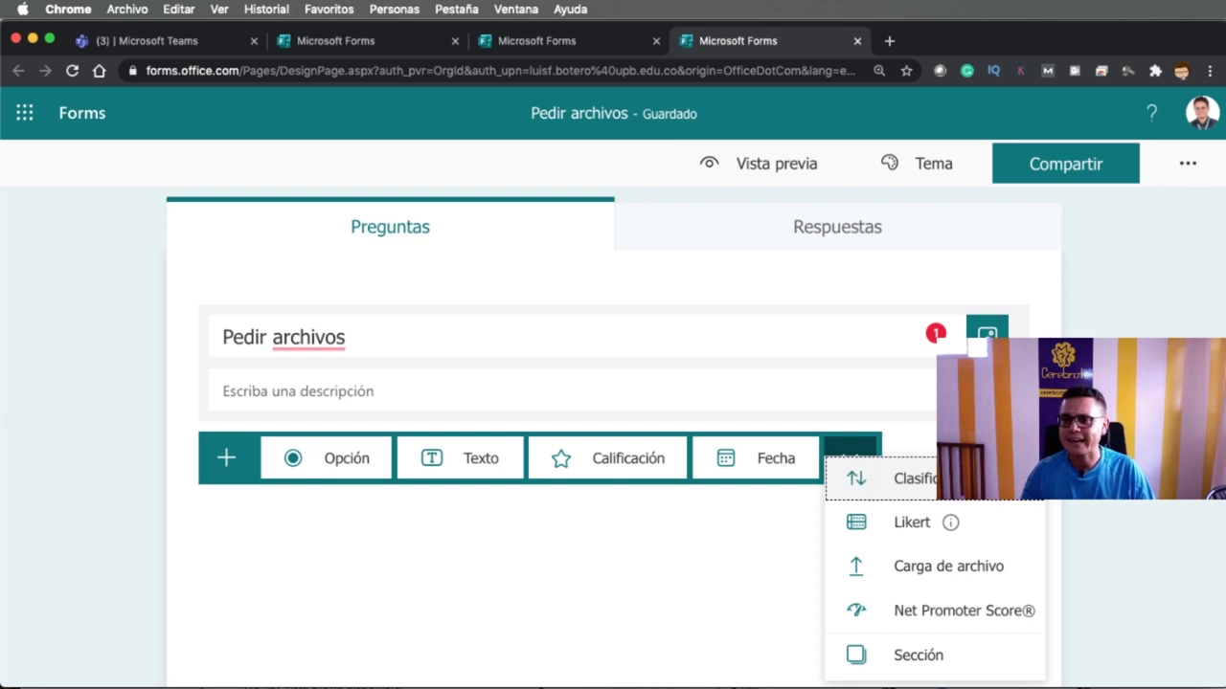
pyautogui.press('super+Tab')
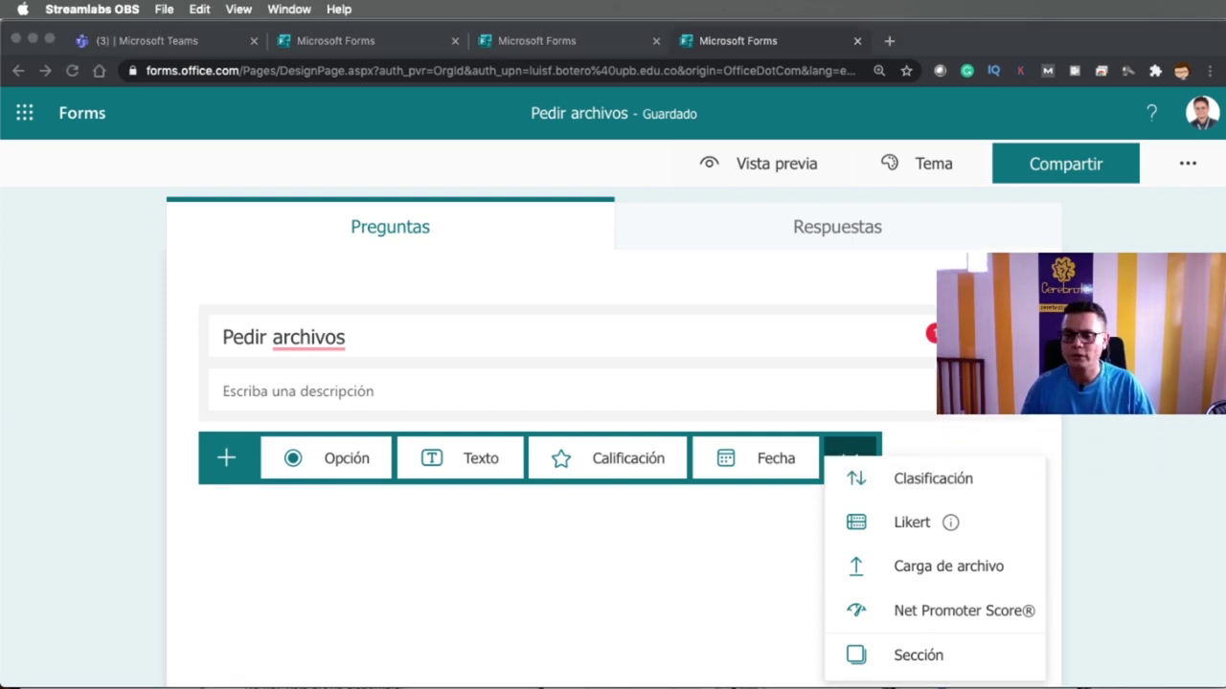
pyautogui.press('super+Tab')
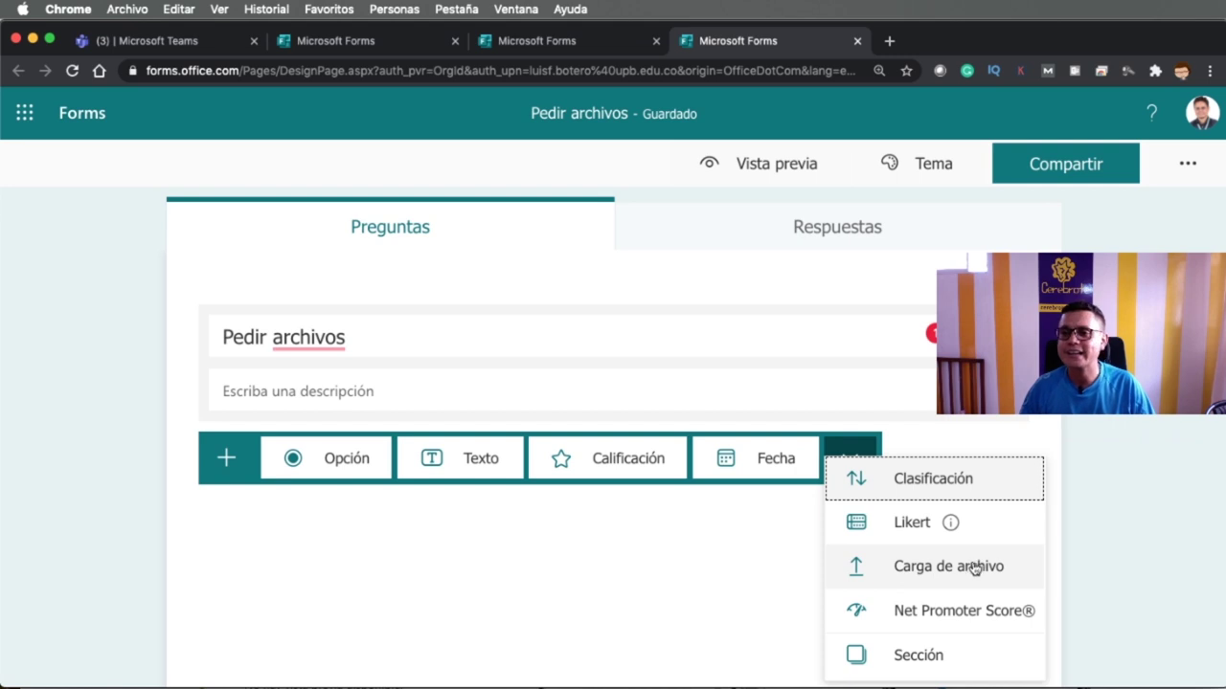
pyautogui.click(973, 569)
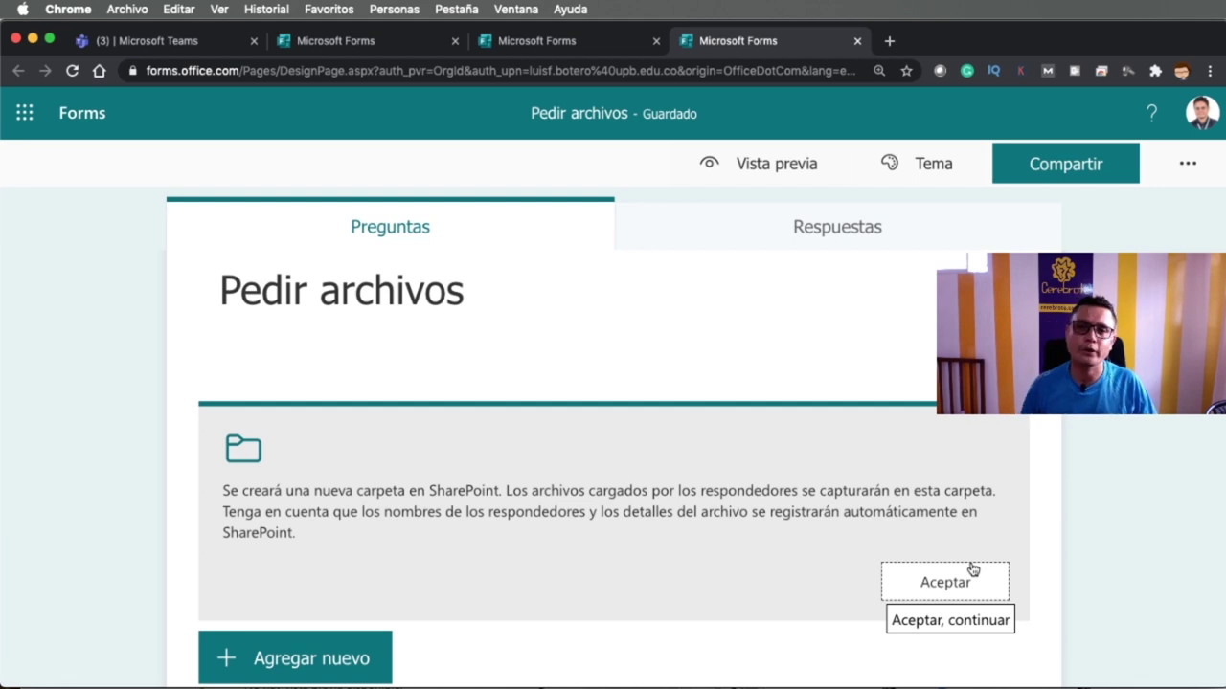
# - Review the notice about the new SharePoint folder for respondents' files and accept it
pyautogui.click(222, 490)
pyautogui.moveTo(222, 490); pyautogui.dragTo(499, 492)
pyautogui.click(436, 493)
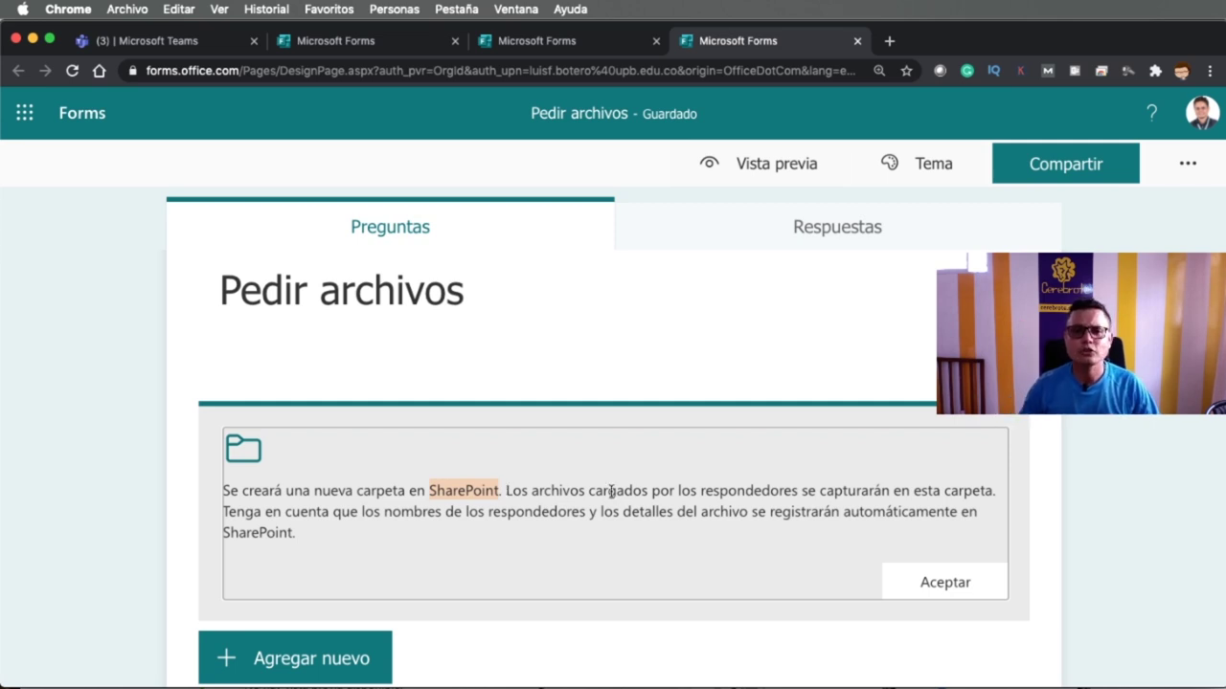
pyautogui.moveTo(701, 492); pyautogui.dragTo(979, 491)
pyautogui.tripleClick(261, 514)
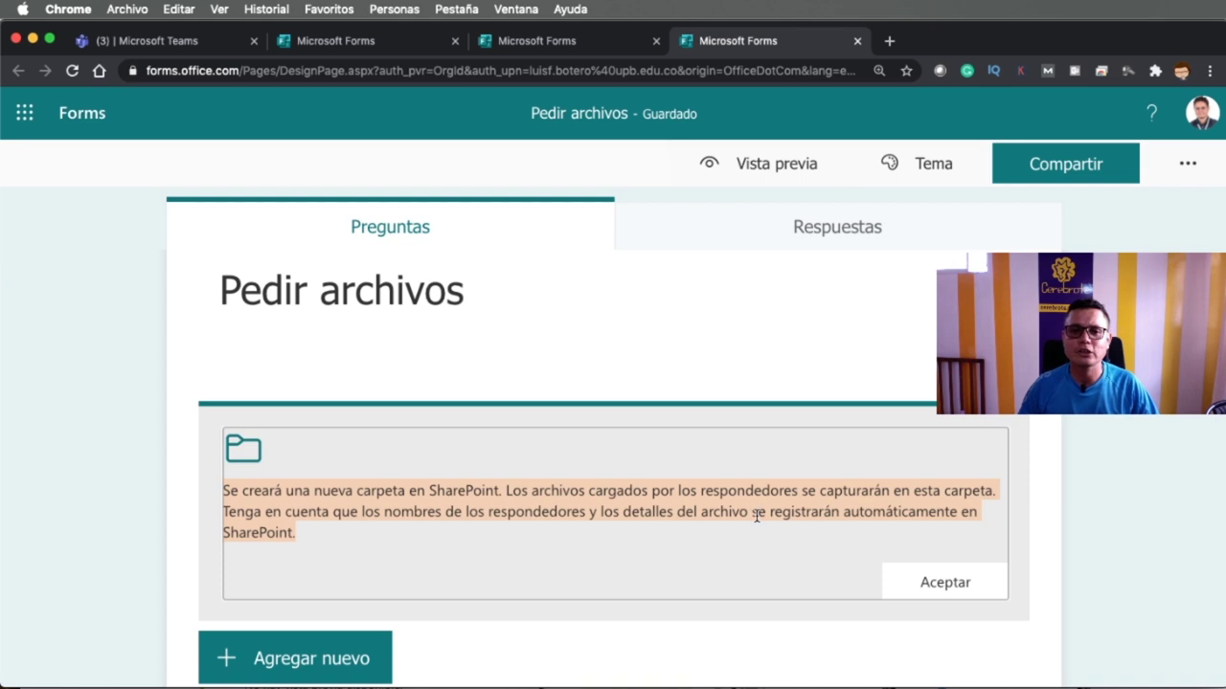
pyautogui.click(632, 565)
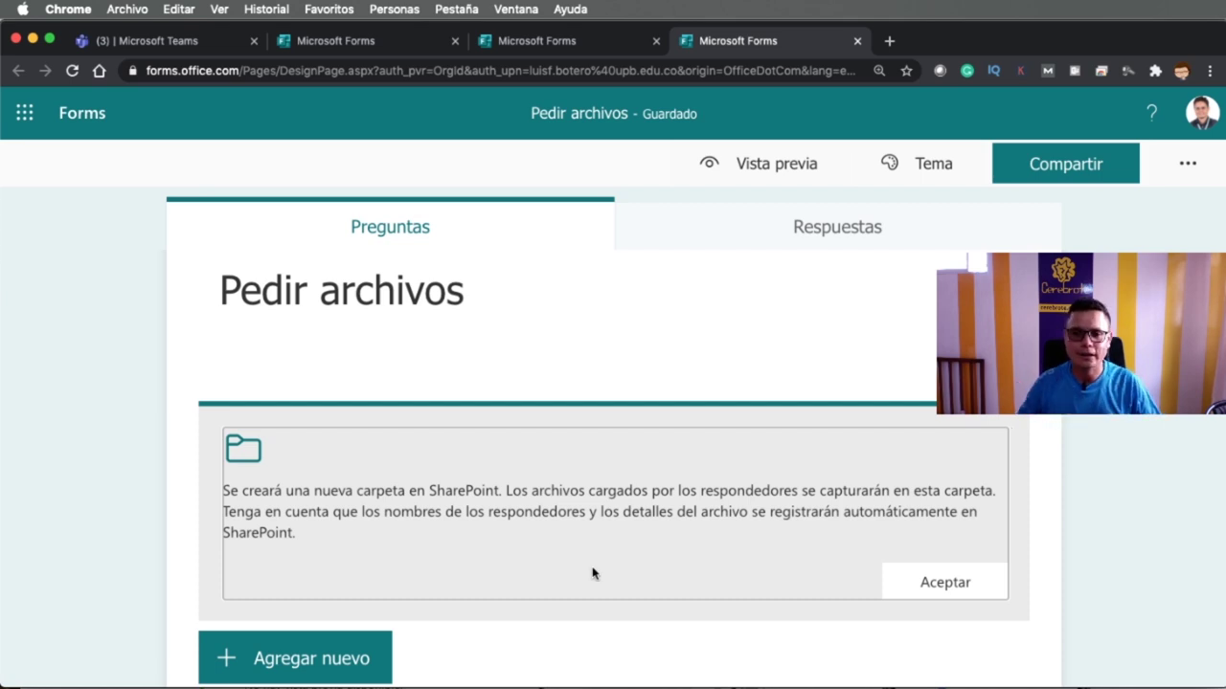
pyautogui.click(957, 587)
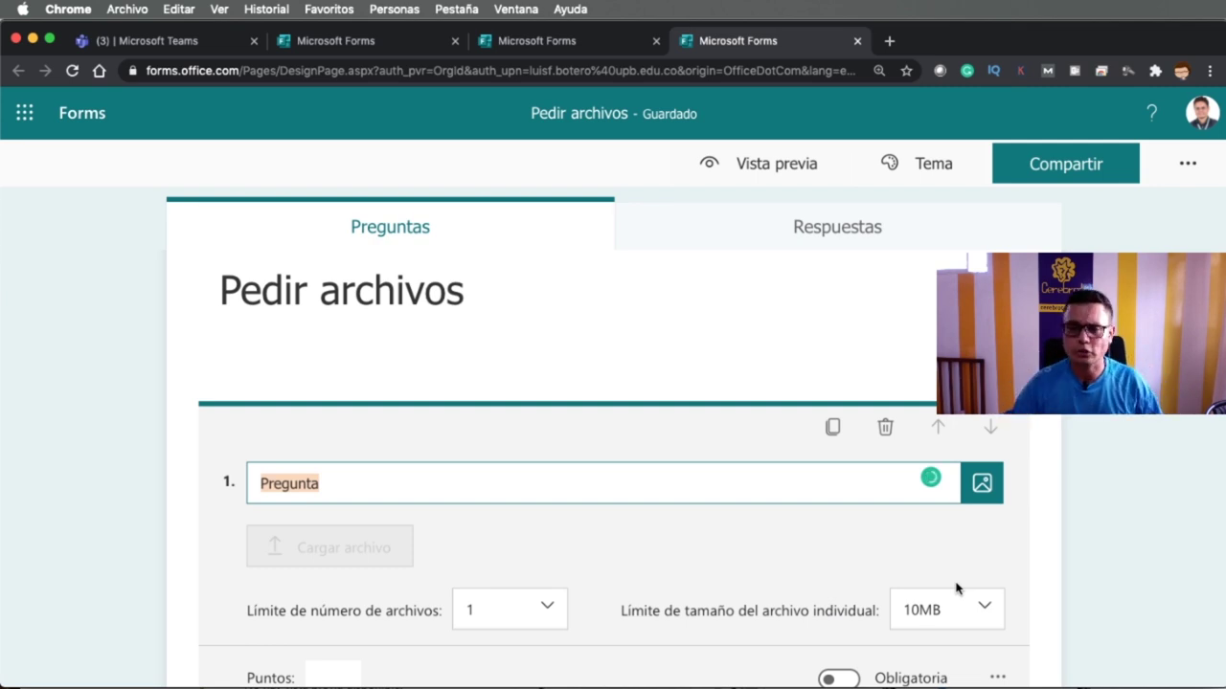
# - Enter "Publique el ejercicio resuelto a mano. Publicar fotografía." as the text of question 1
pyautogui.scroll(-1, 560, 373)
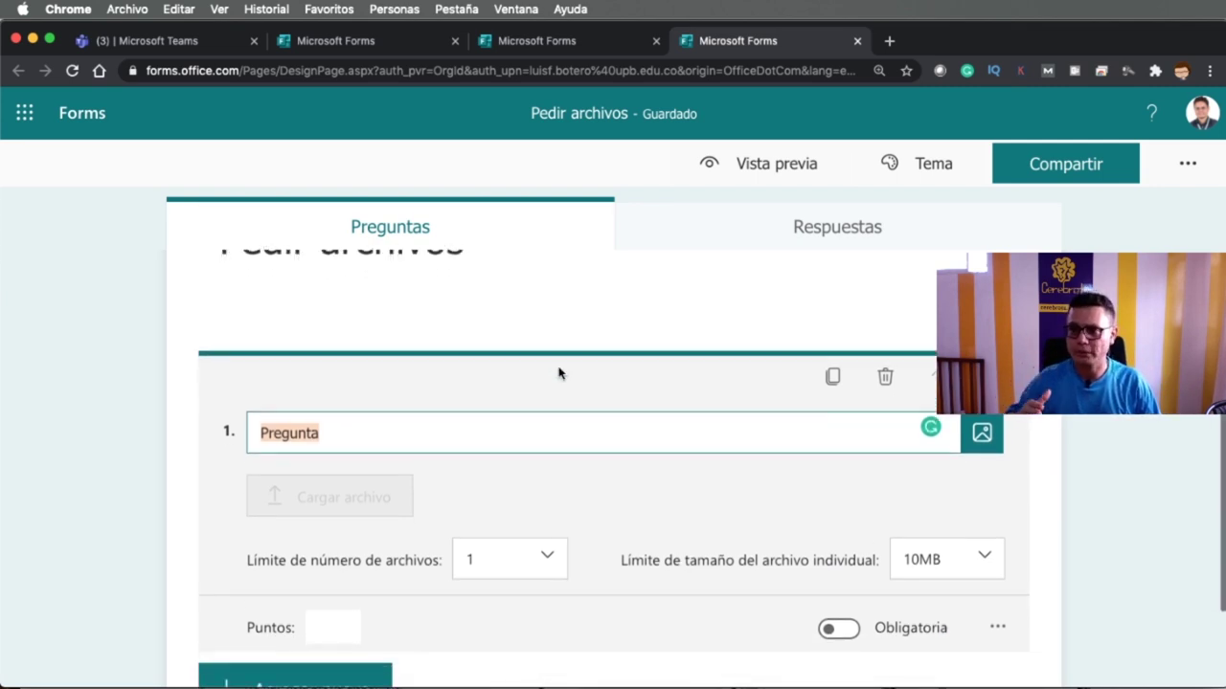
pyautogui.scroll(2, 561, 373)
pyautogui.scroll(-2, 560, 374)
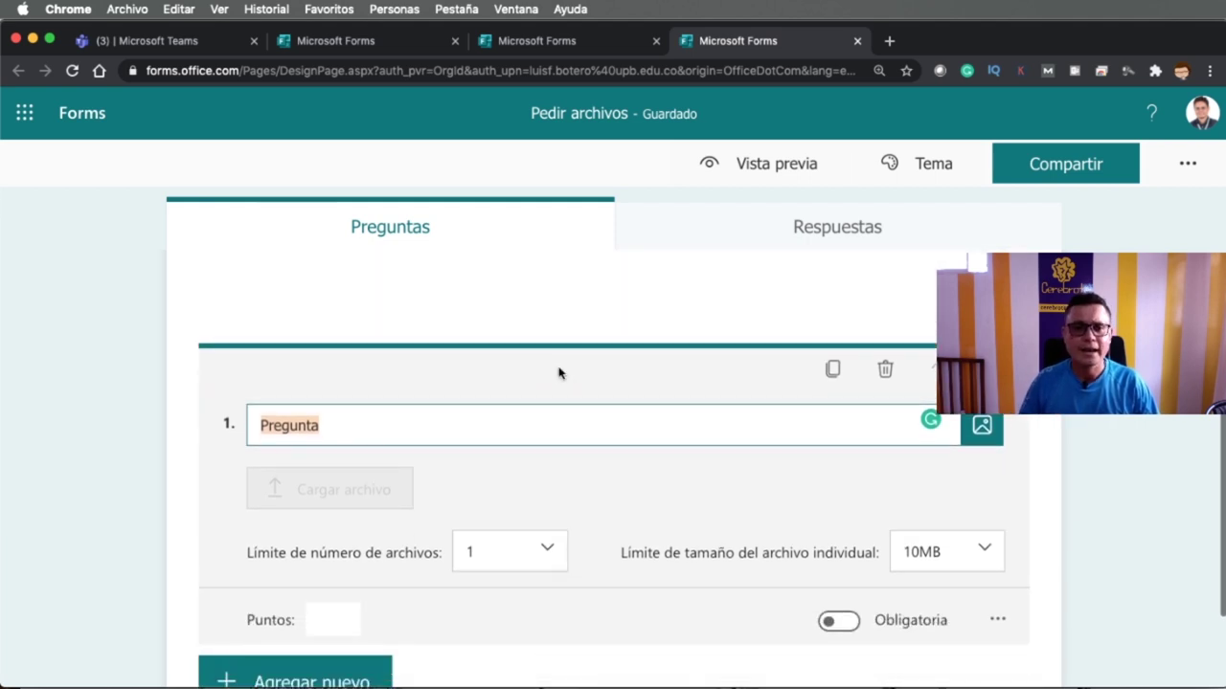
pyautogui.scroll(-1, 561, 374)
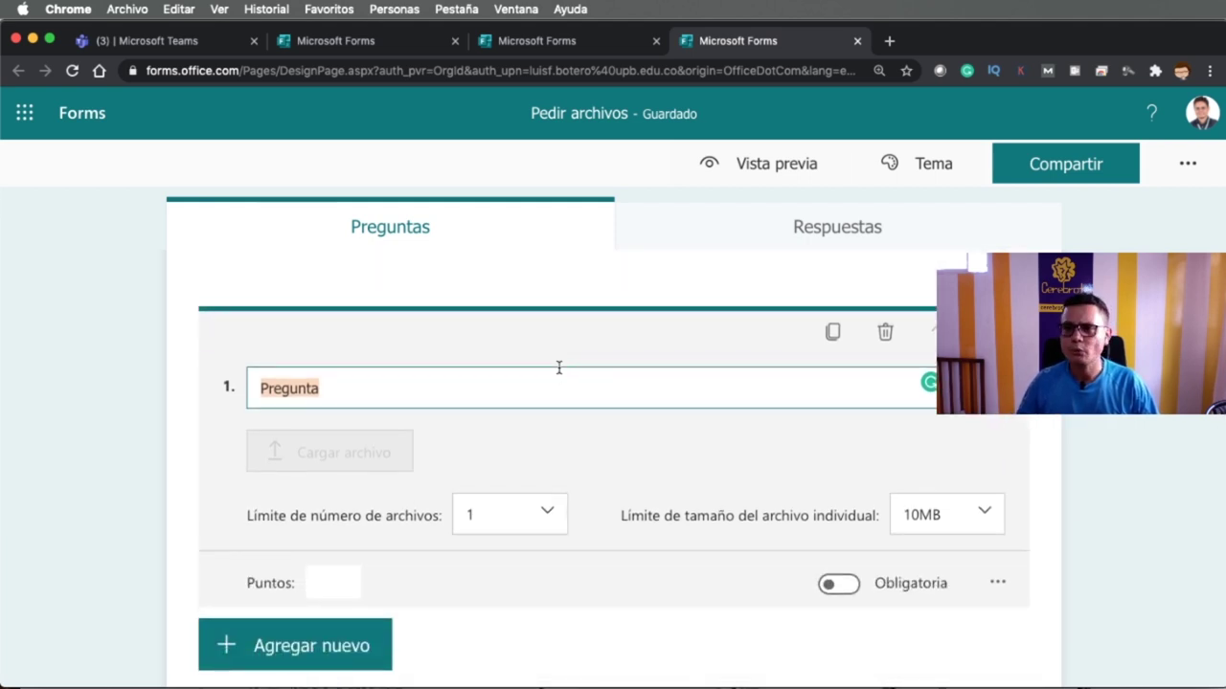
pyautogui.scroll(-1, 558, 368)
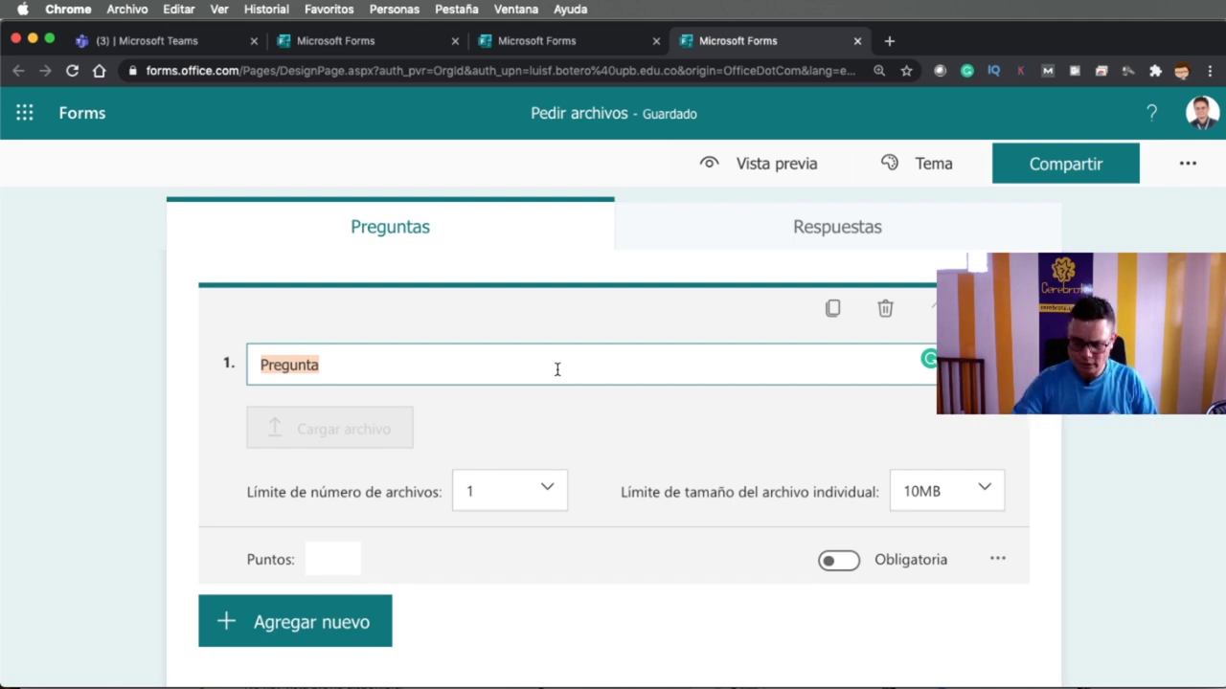
pyautogui.write('Publiqu')
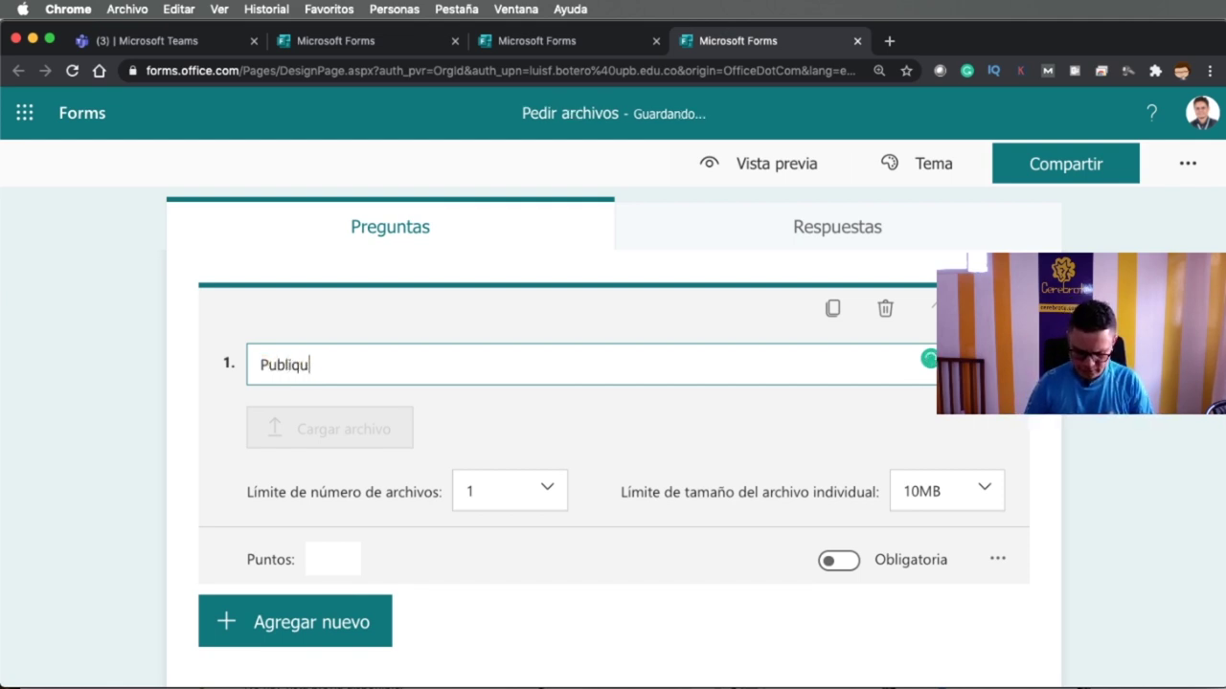
pyautogui.write('e el ejercicio ')
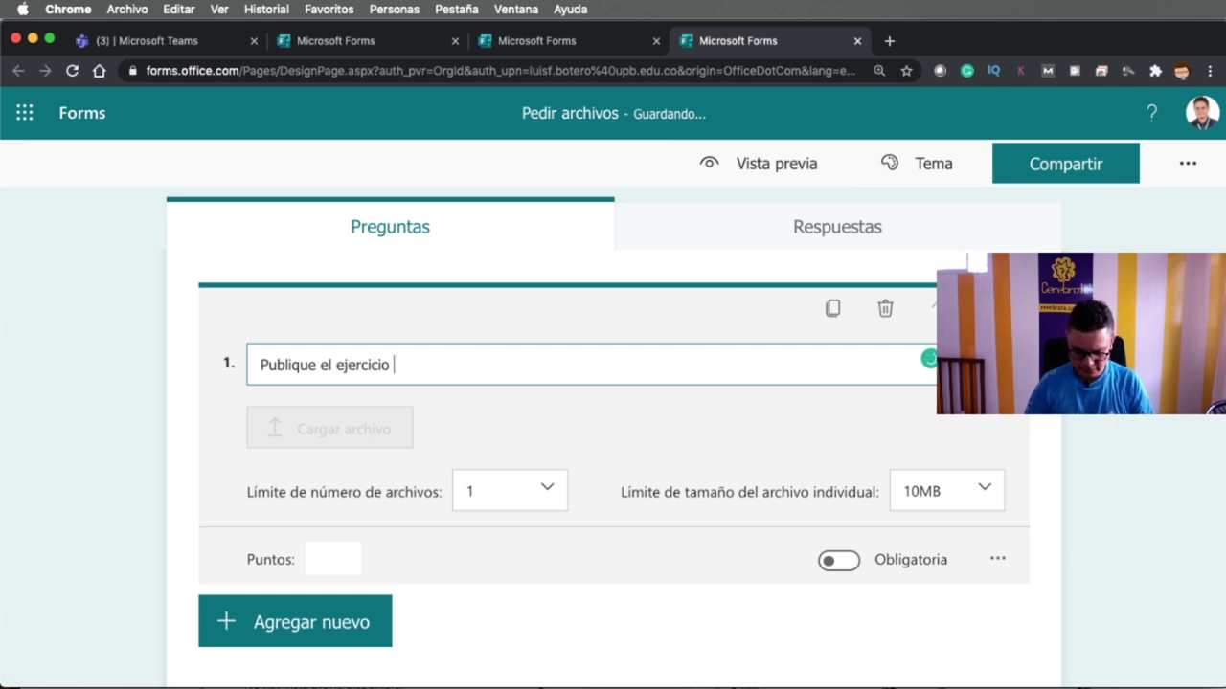
pyautogui.write('resuelto a mano.')
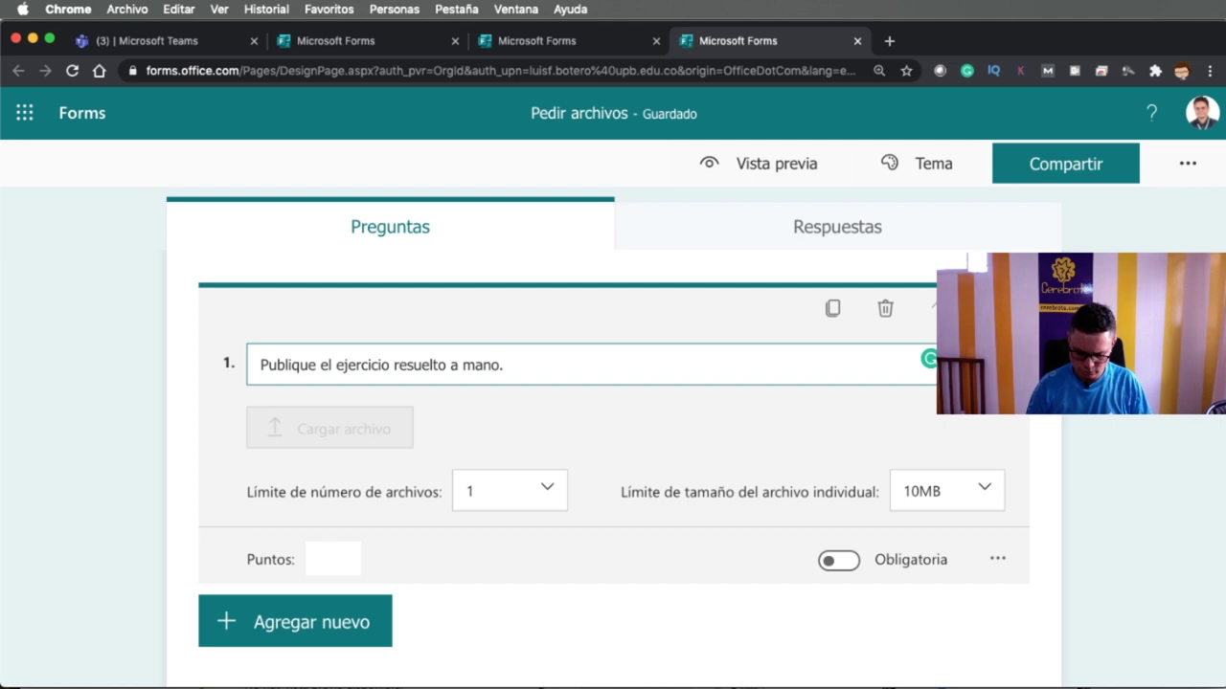
pyautogui.write('Publicar fotogrsa')
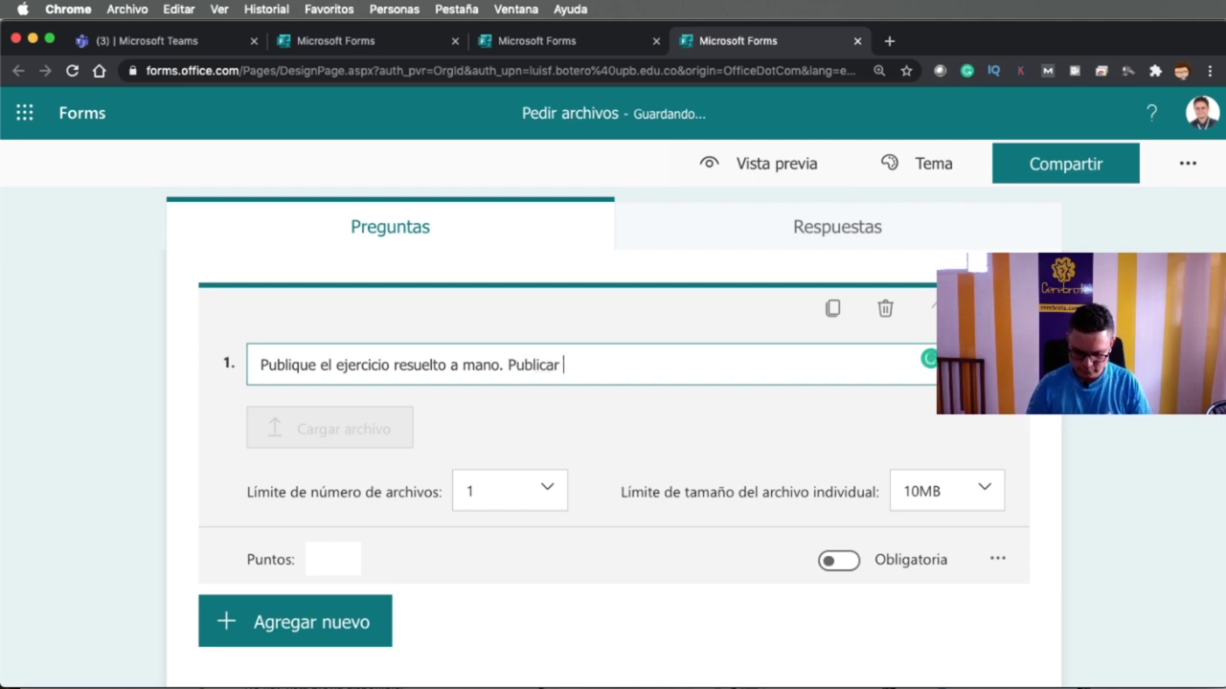
pyautogui.press('BackSpace')
pyautogui.press('BackSpace')
pyautogui.write('a')
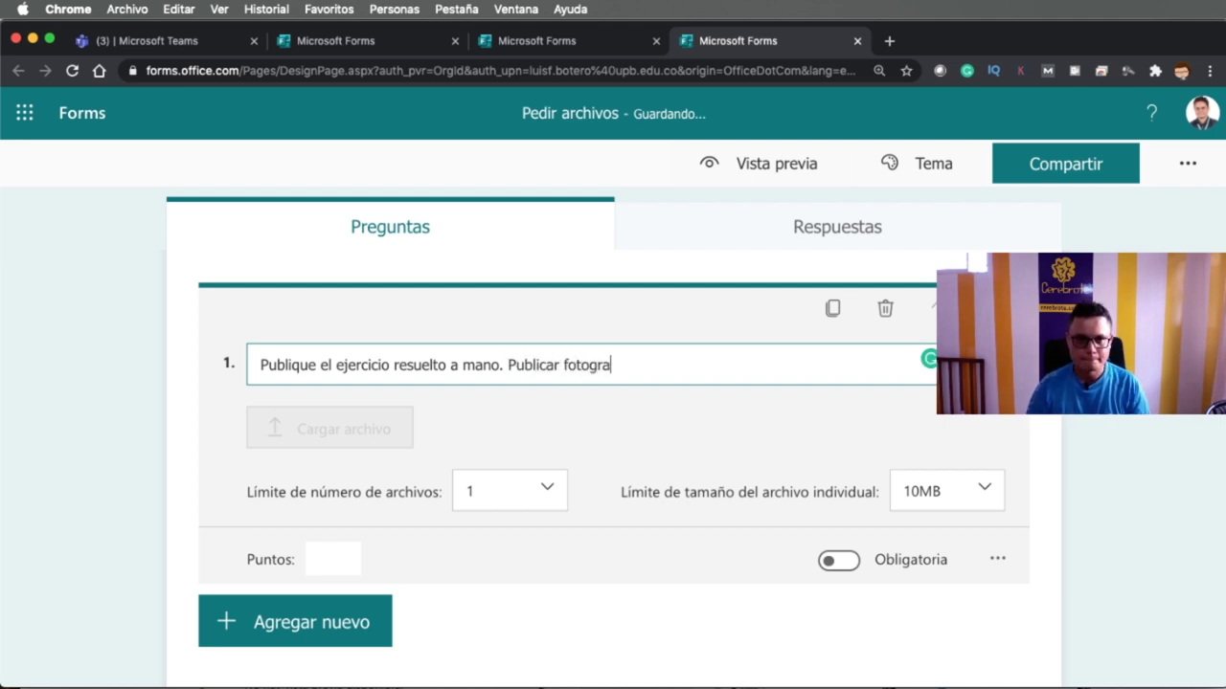
pyautogui.write('fía.')
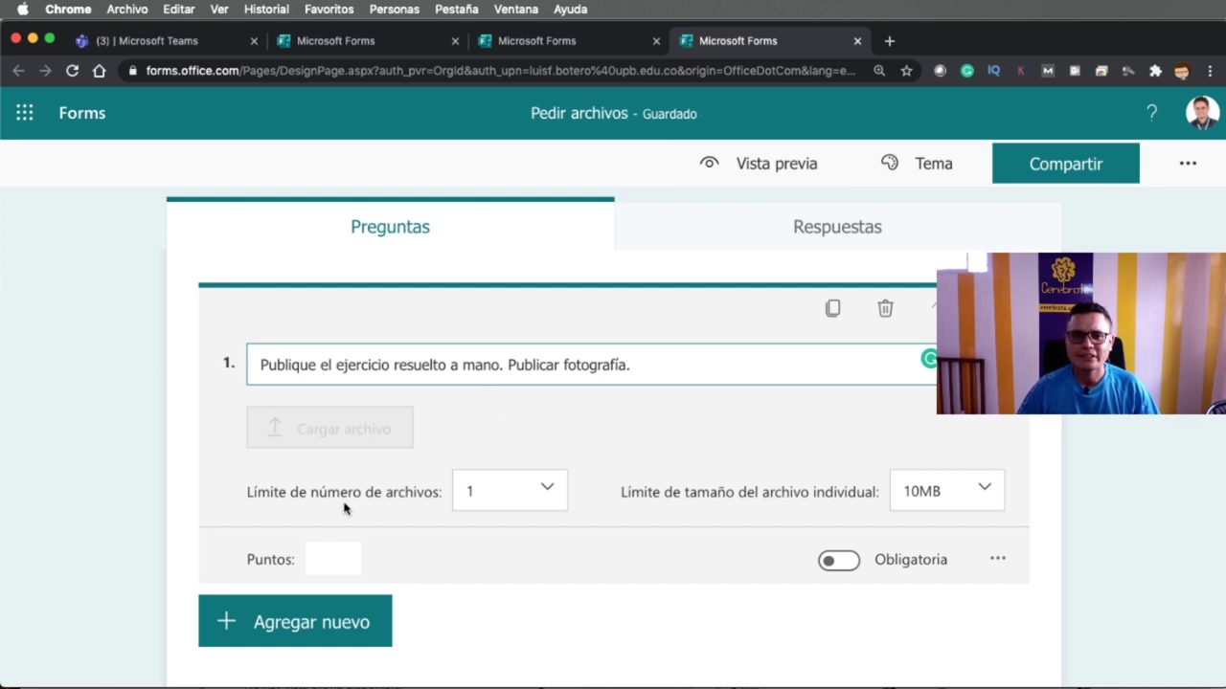
# - Set the individual file size limit of the upload question to 100MB
pyautogui.moveTo(267, 492); pyautogui.dragTo(423, 492)
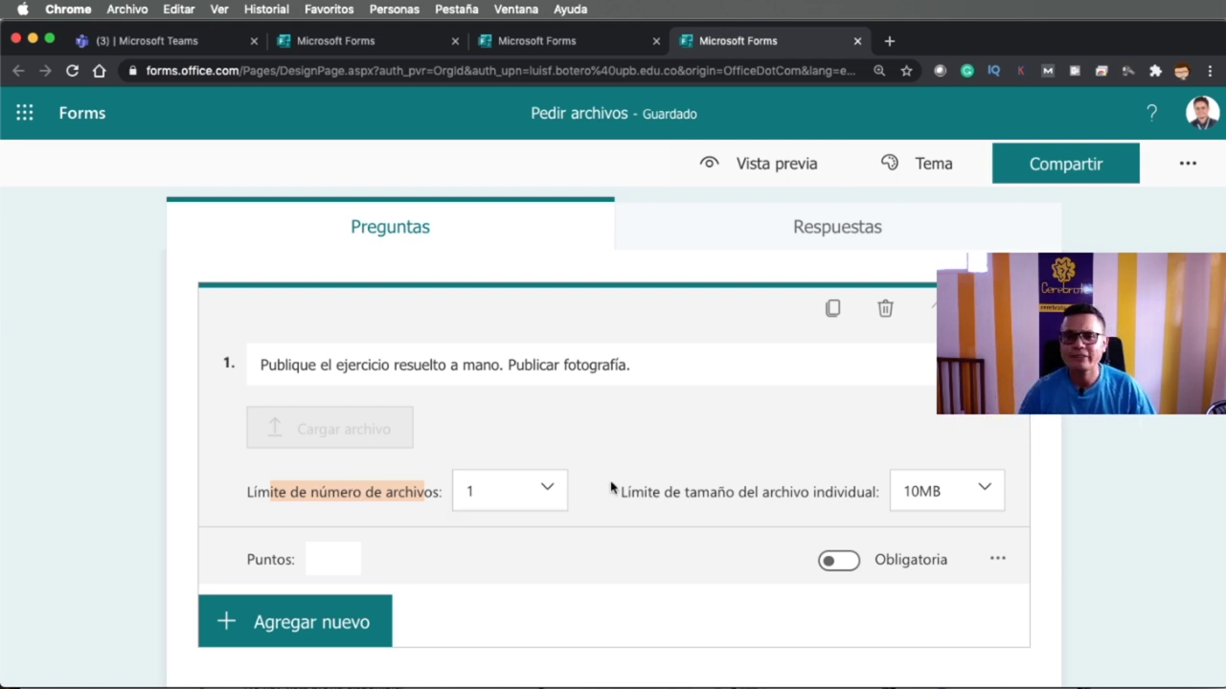
pyautogui.moveTo(622, 492); pyautogui.dragTo(857, 491)
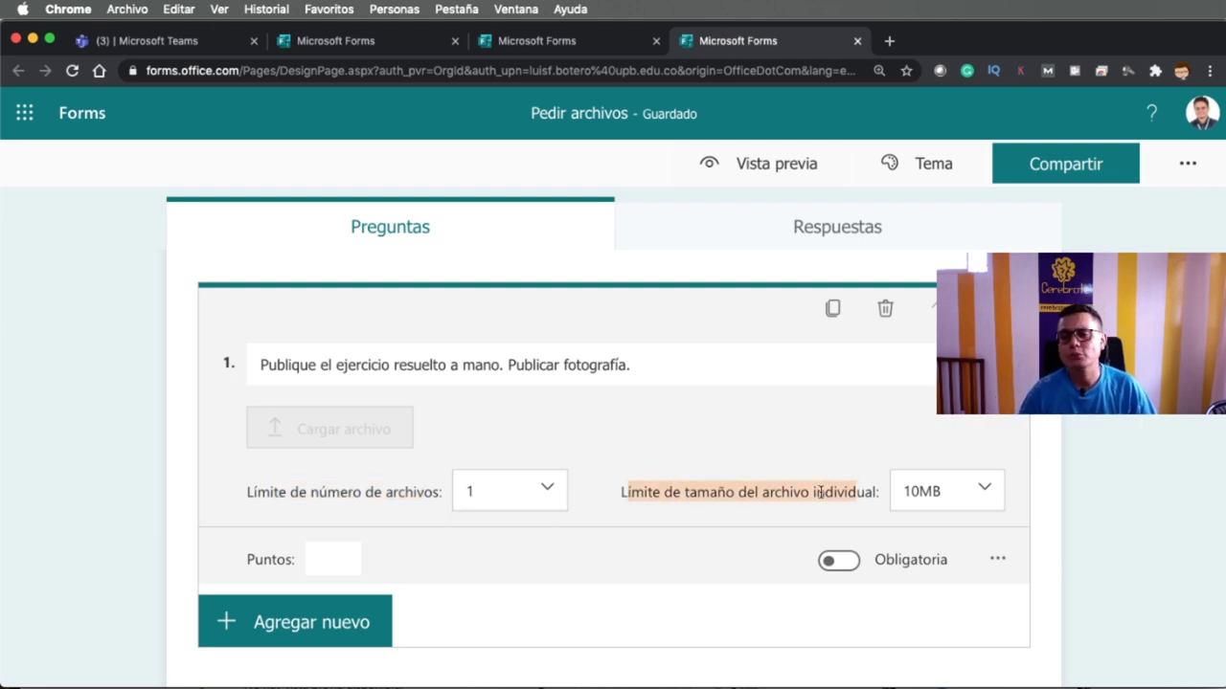
pyautogui.click(964, 495)
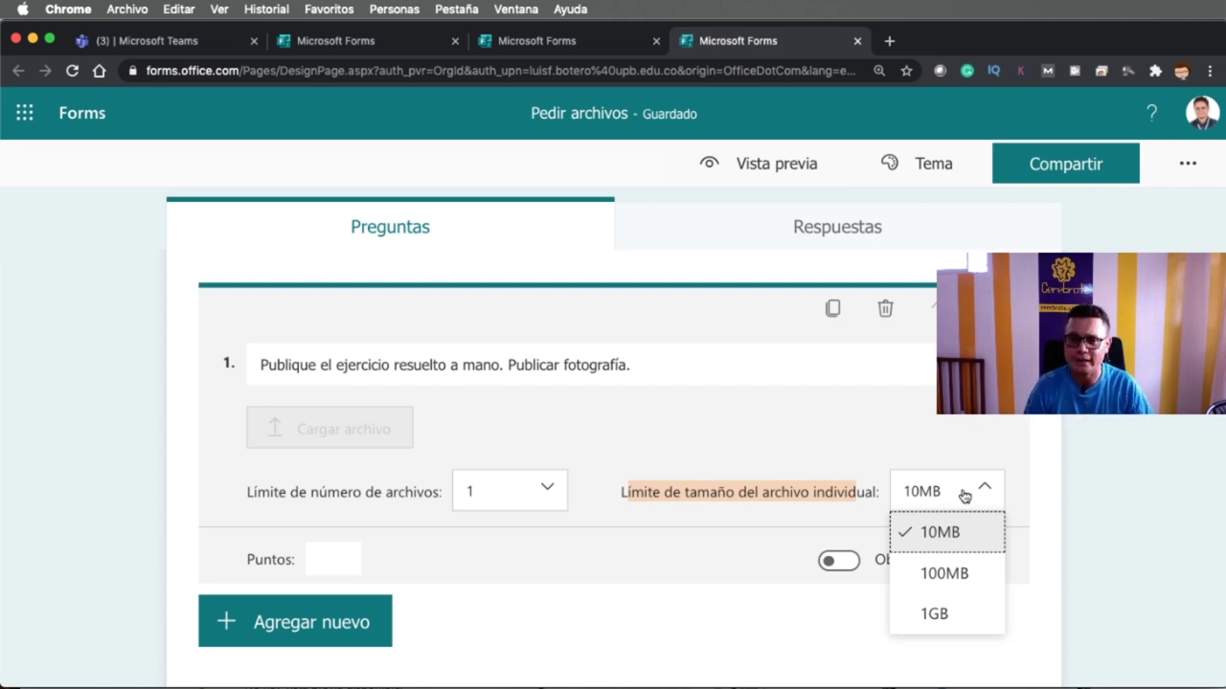
pyautogui.click(917, 574)
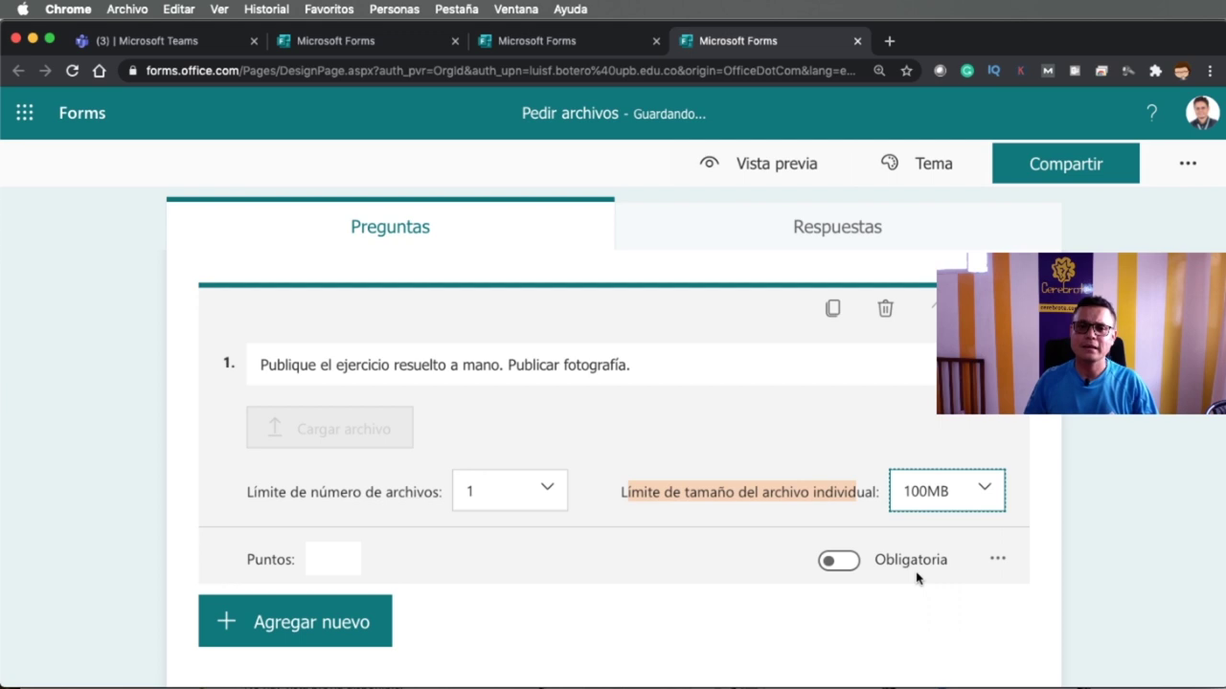
pyautogui.click(930, 501)
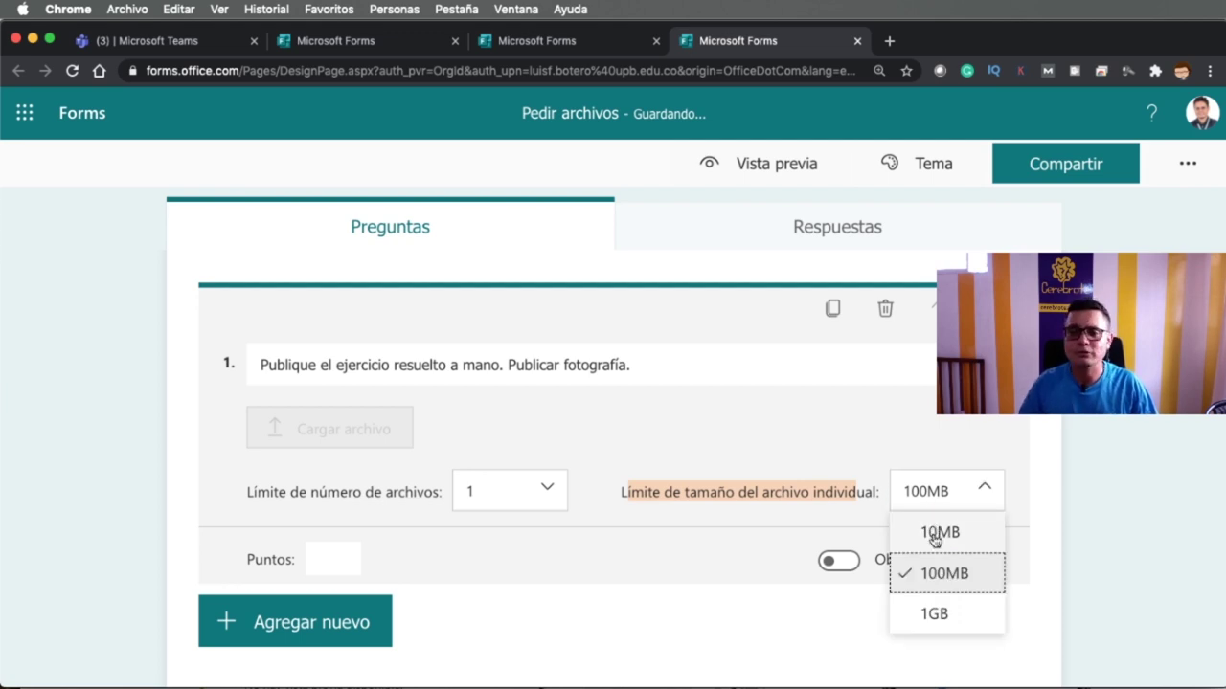
pyautogui.click(927, 567)
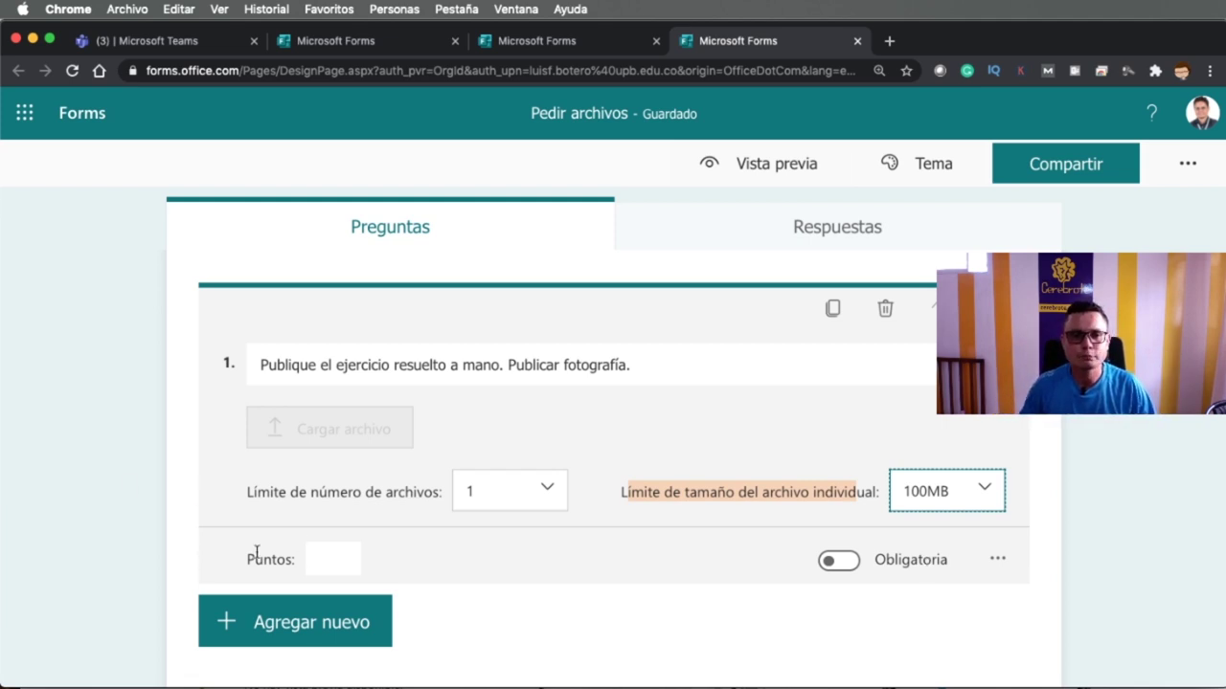
# - Assign 40 points to the file upload question
pyautogui.click(331, 560)
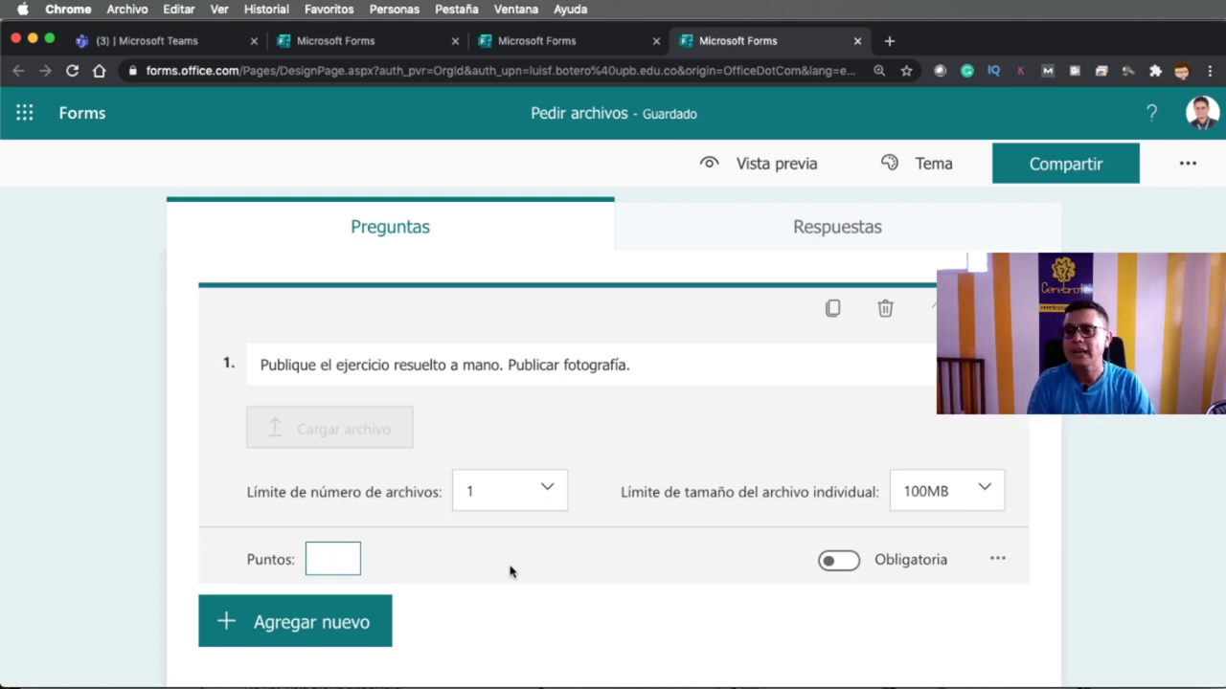
pyautogui.write('40')
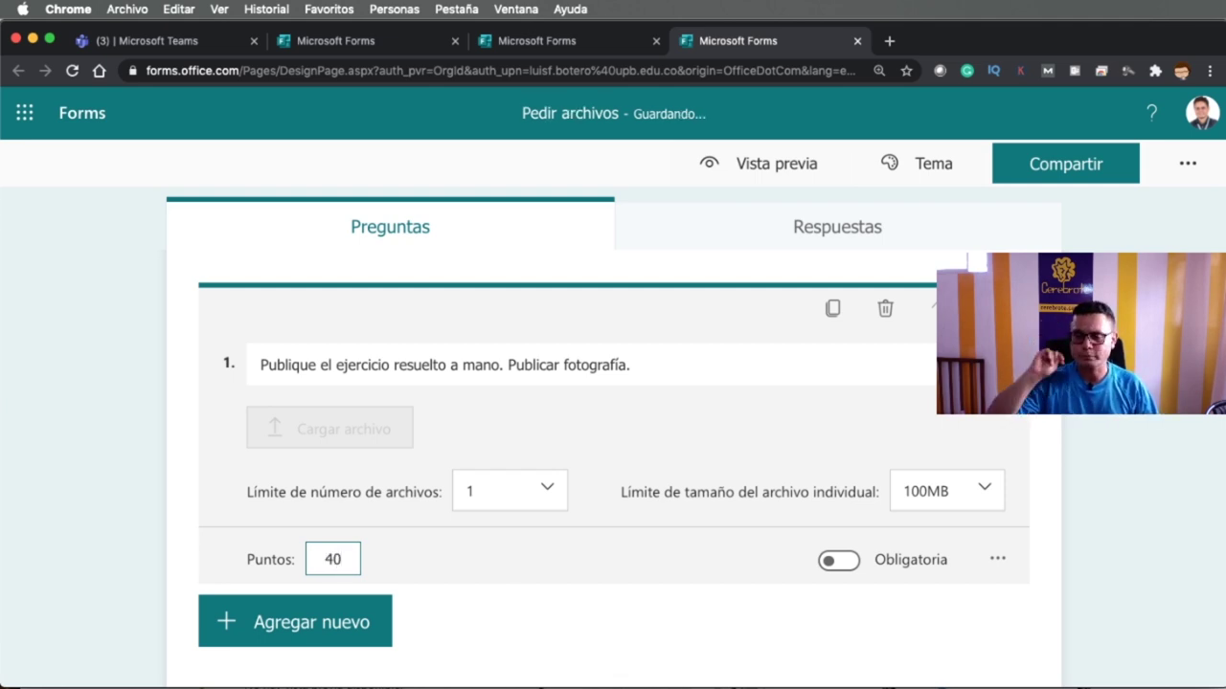
pyautogui.click(785, 591)
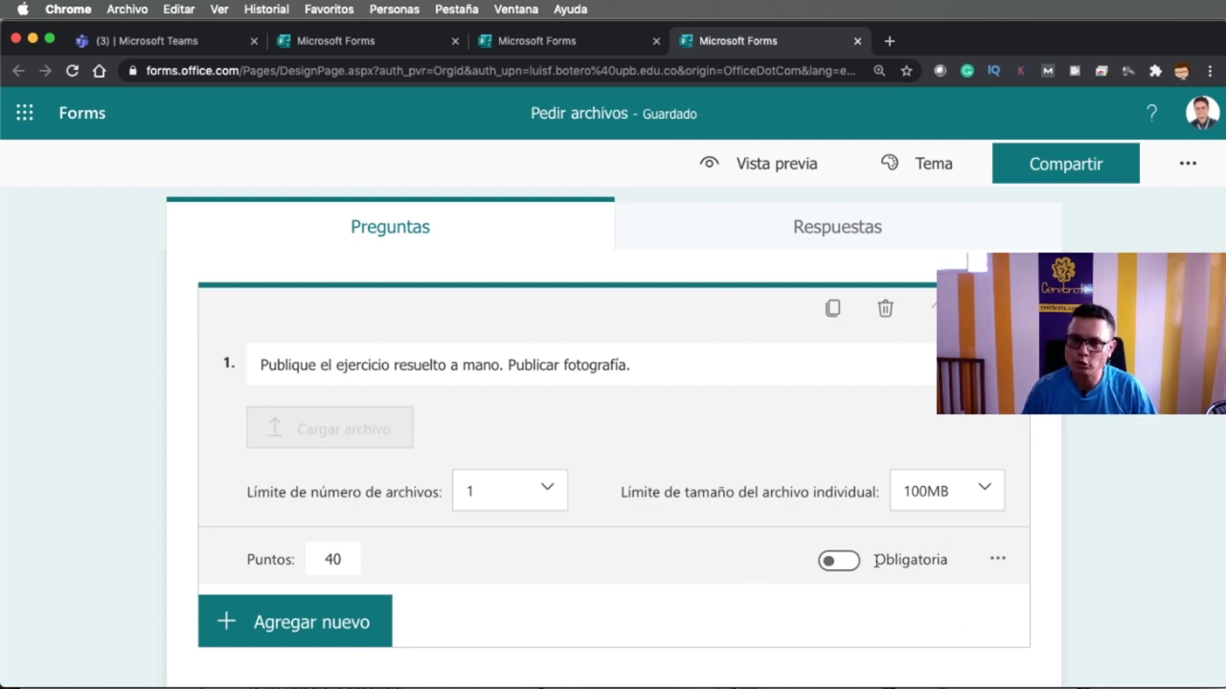
# - Make question 1 required and give it the subtitle "Descripción"
pyautogui.click(840, 566)
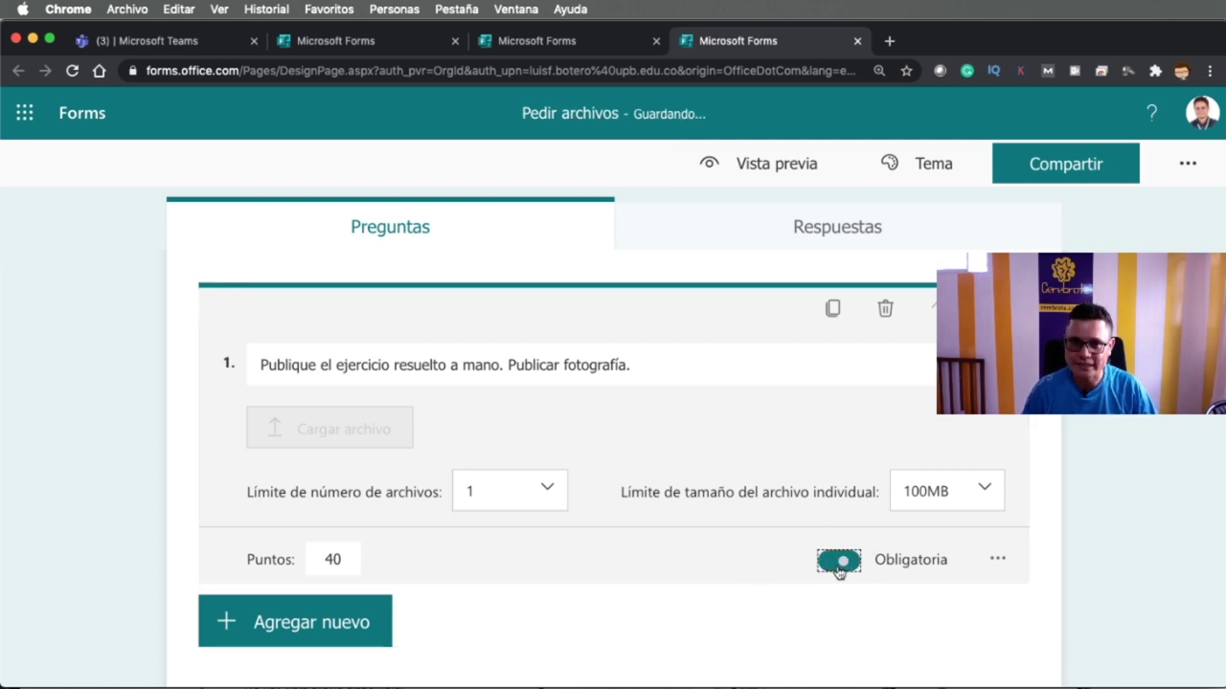
pyautogui.click(998, 562)
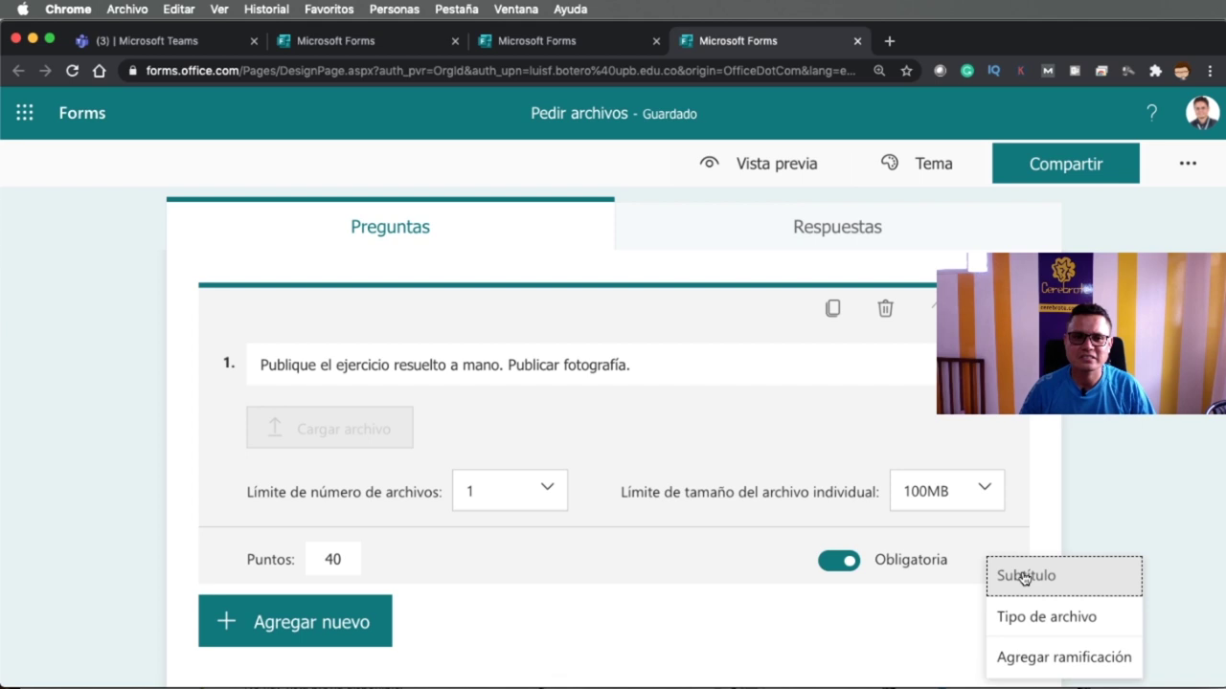
pyautogui.click(1025, 577)
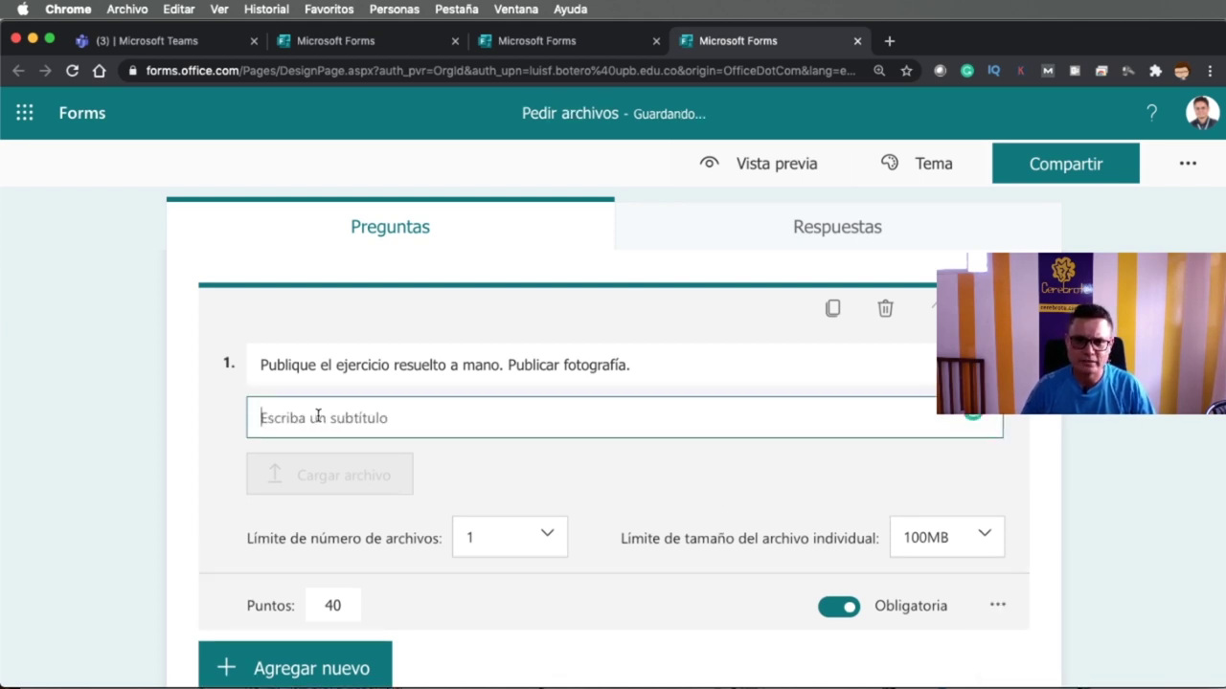
pyautogui.write('Descr')
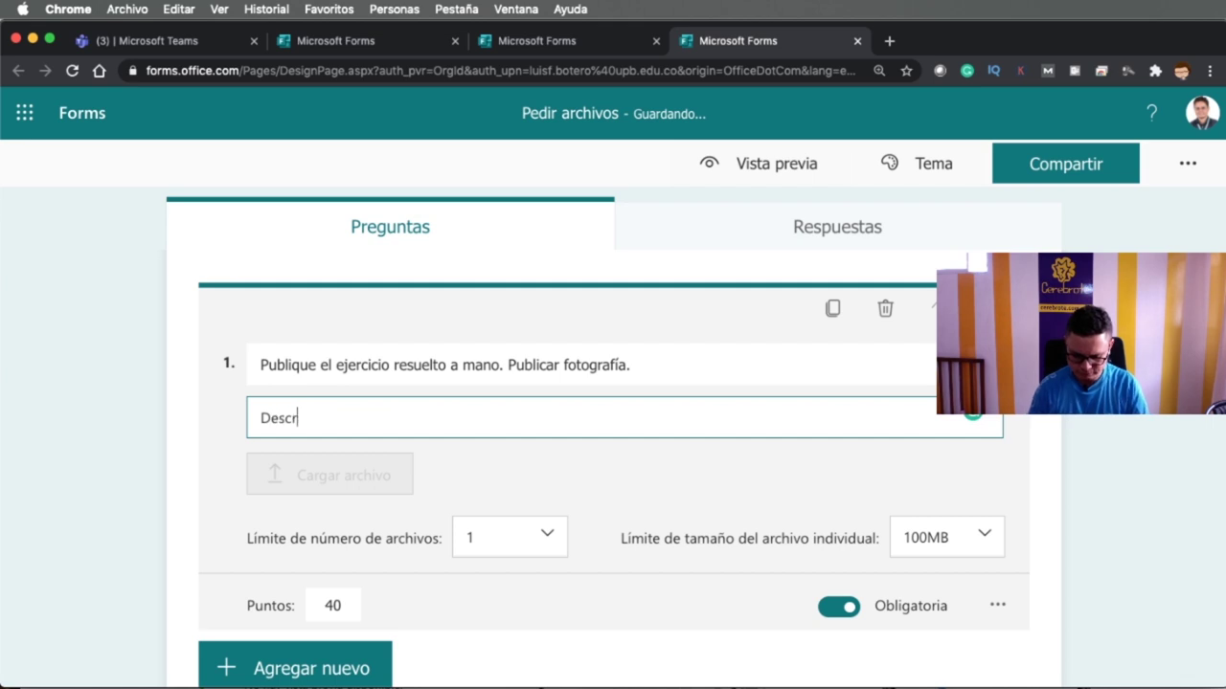
pyautogui.write('ipción')
pyautogui.press('BackSpace')
pyautogui.press('BackSpace')
pyautogui.press('BackSpace')
pyautogui.write('ión')
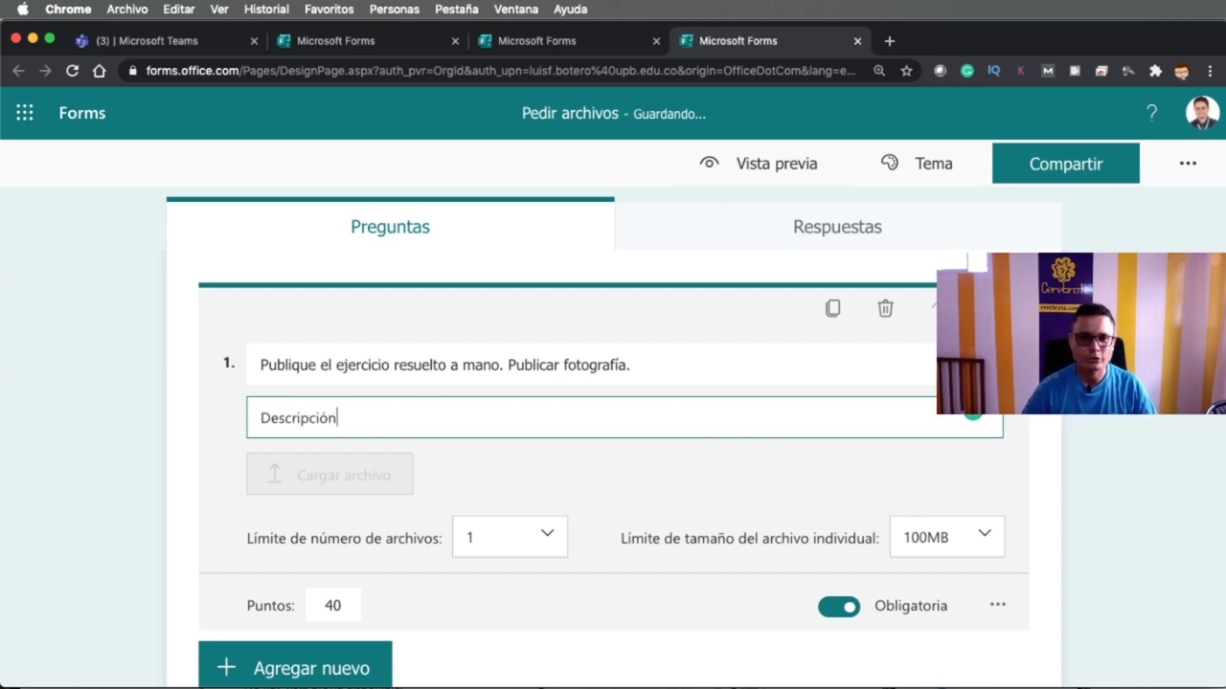
# - Enable the file type restriction on question 1 and allow Word, Excel, PPT, PDF, Imagen, Vídeo and Audio
pyautogui.click(996, 609)
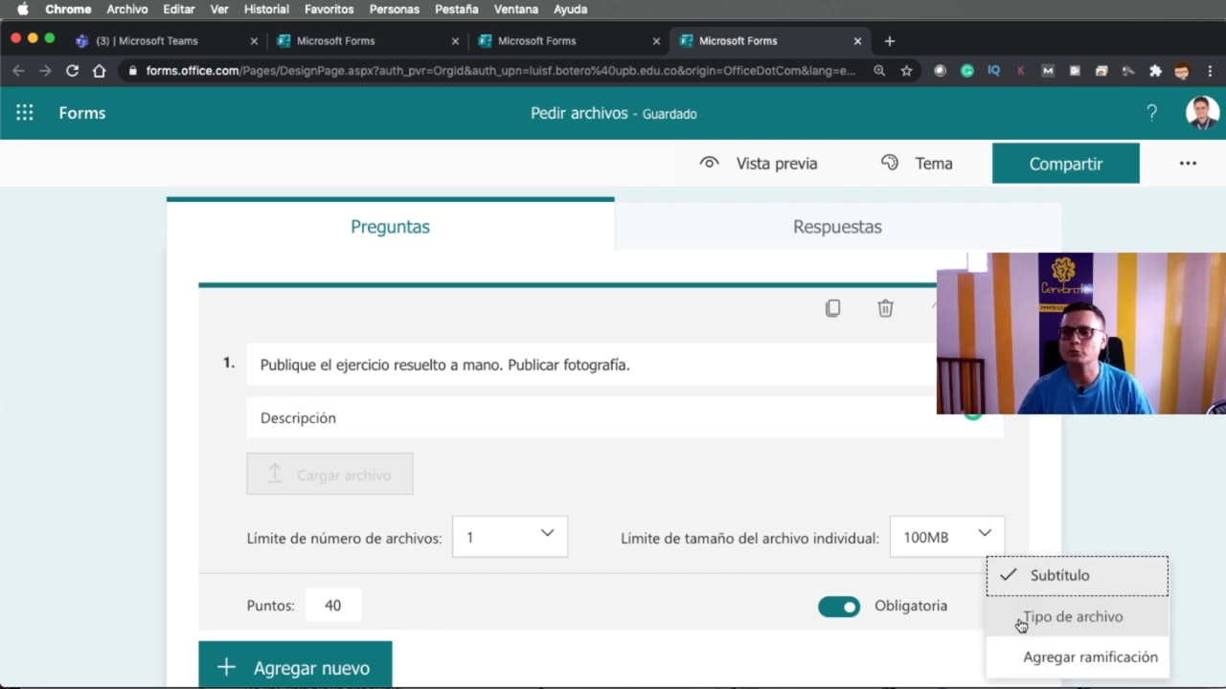
pyautogui.click(1020, 621)
pyautogui.scroll(-3, 1020, 625)
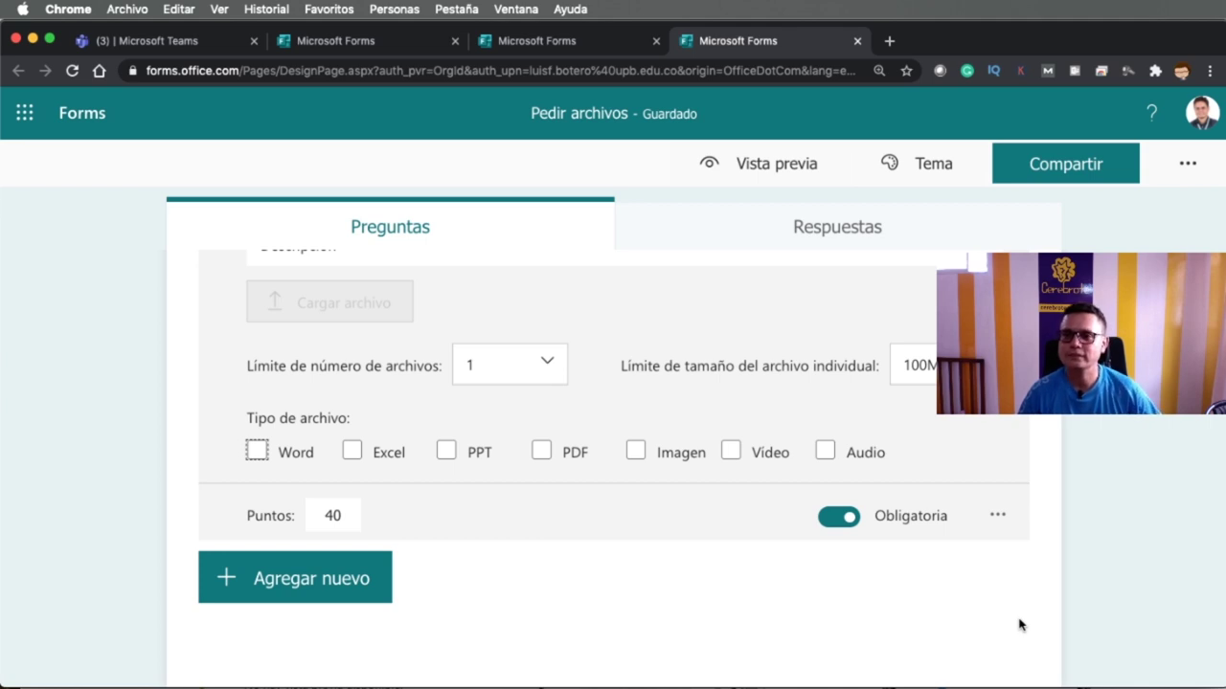
pyautogui.scroll(2, 1019, 617)
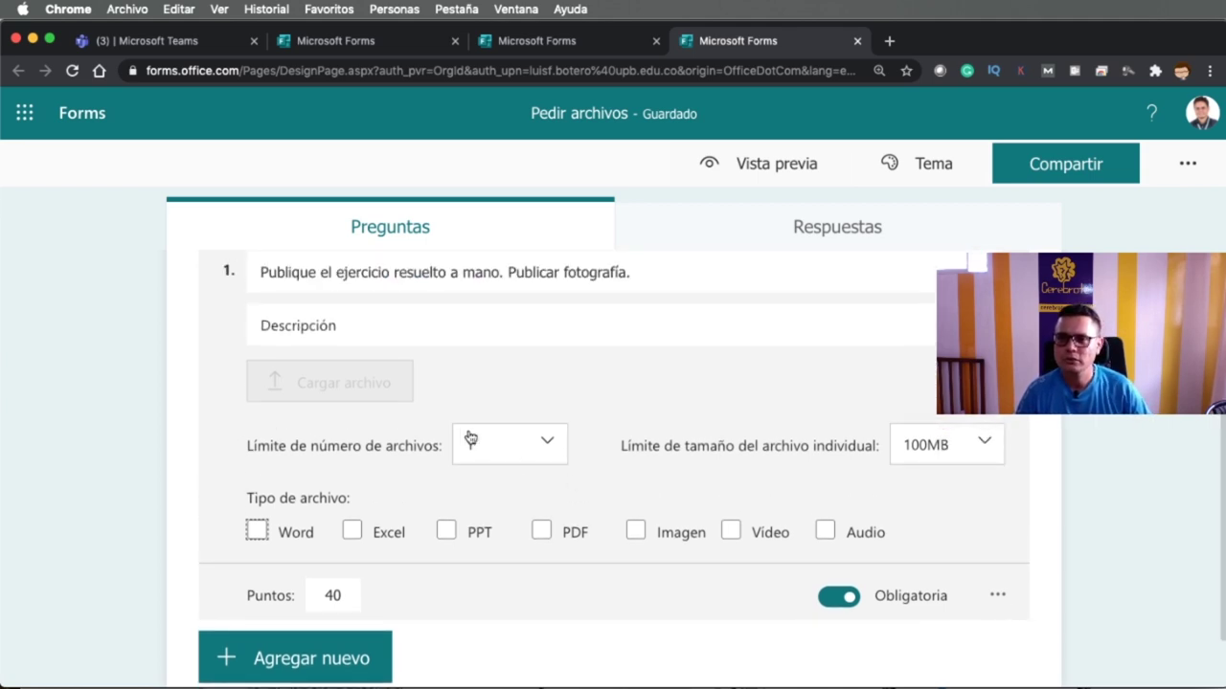
pyautogui.click(254, 532)
pyautogui.click(352, 530)
pyautogui.click(446, 530)
pyautogui.click(541, 531)
pyautogui.click(636, 531)
pyautogui.click(730, 531)
pyautogui.click(825, 531)
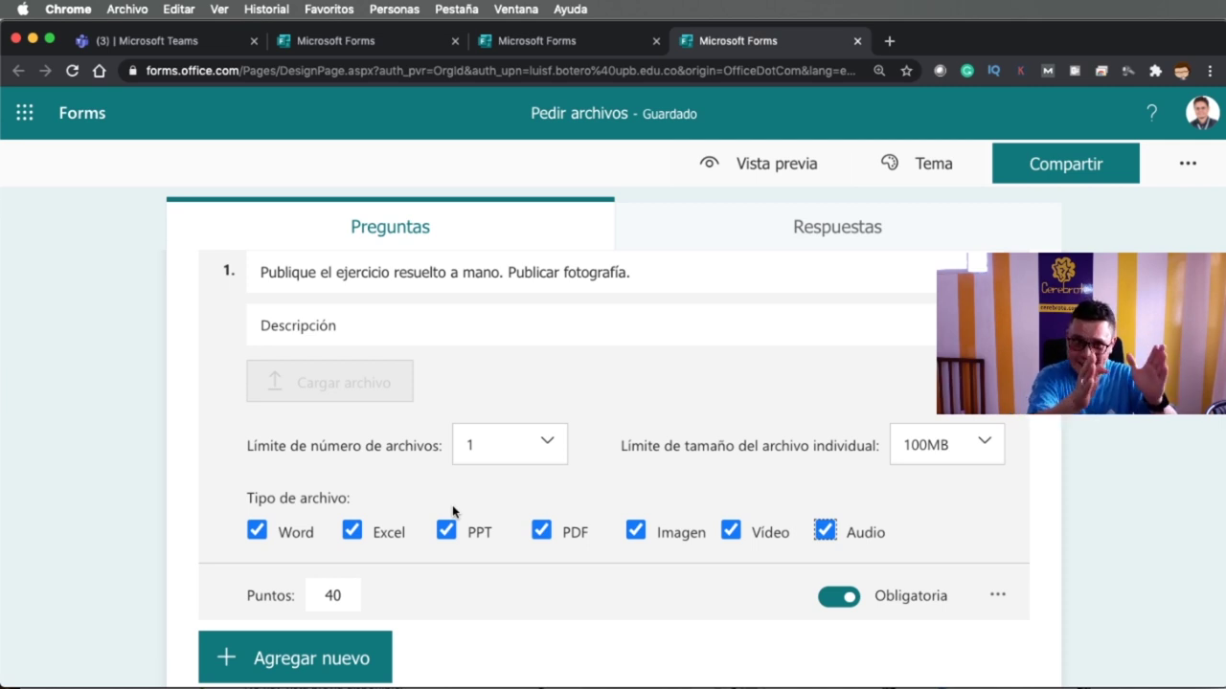
# - Limit the allowed file types of question 1 to Word, PDF and Imagen
pyautogui.click(307, 271)
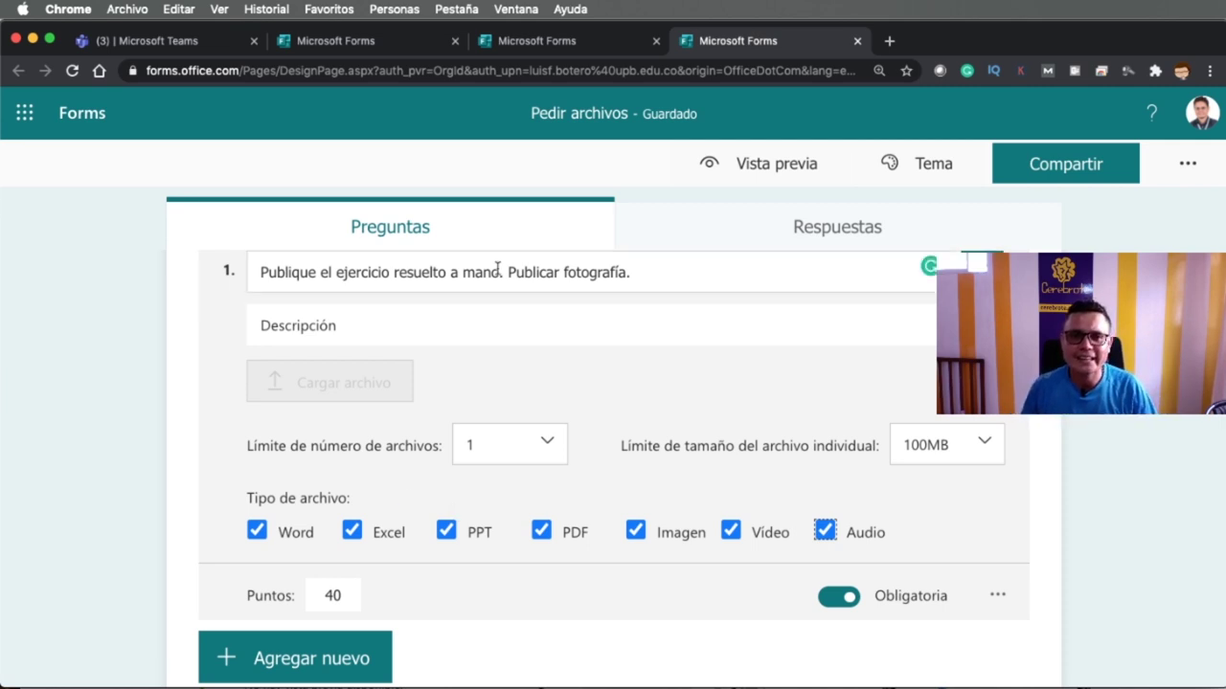
pyautogui.click(257, 532)
pyautogui.click(352, 533)
pyautogui.click(446, 533)
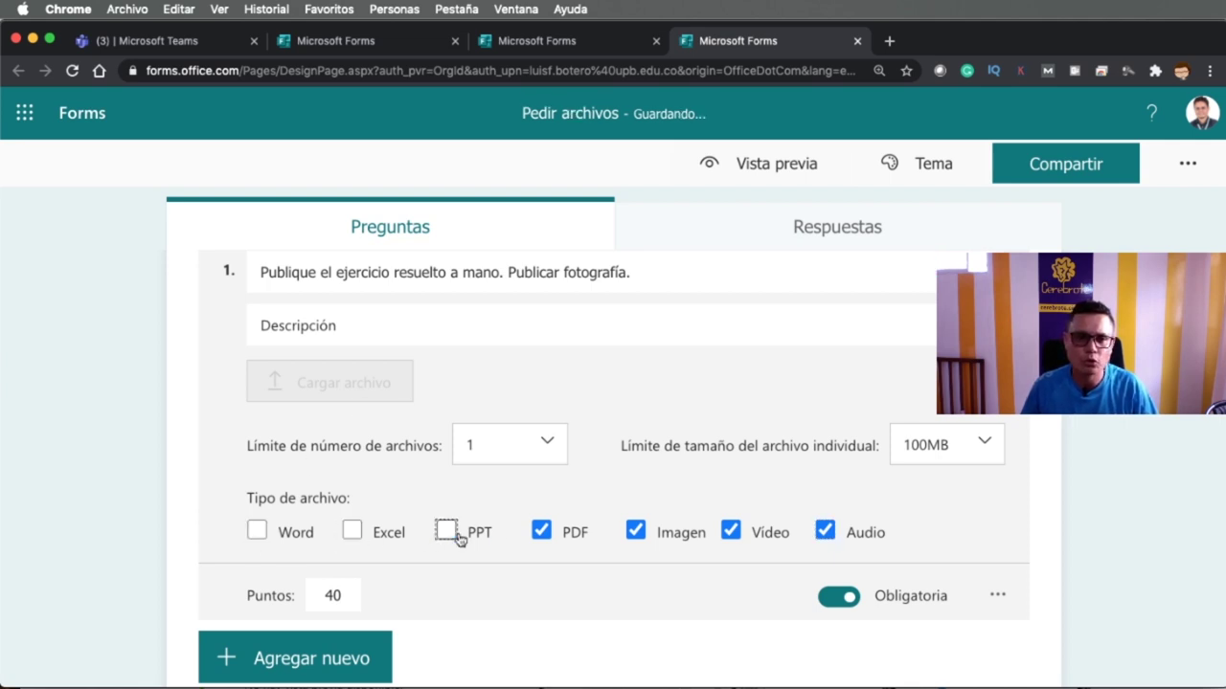
pyautogui.click(542, 530)
pyautogui.click(730, 530)
pyautogui.click(825, 534)
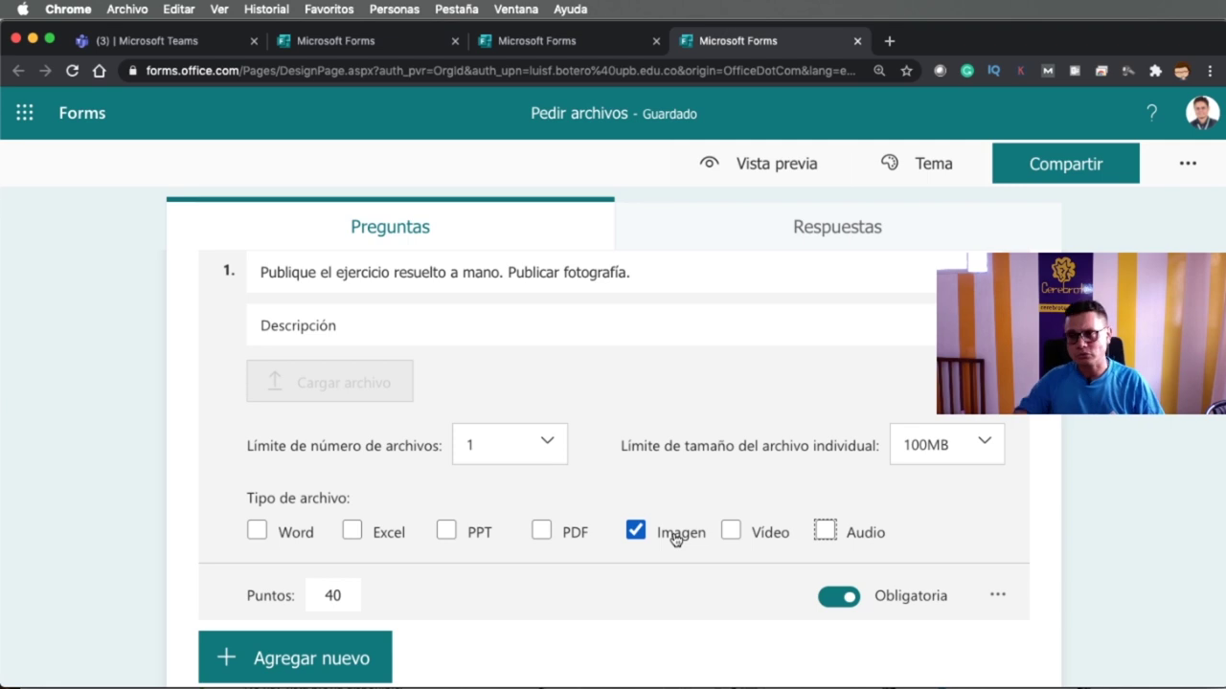
pyautogui.click(542, 531)
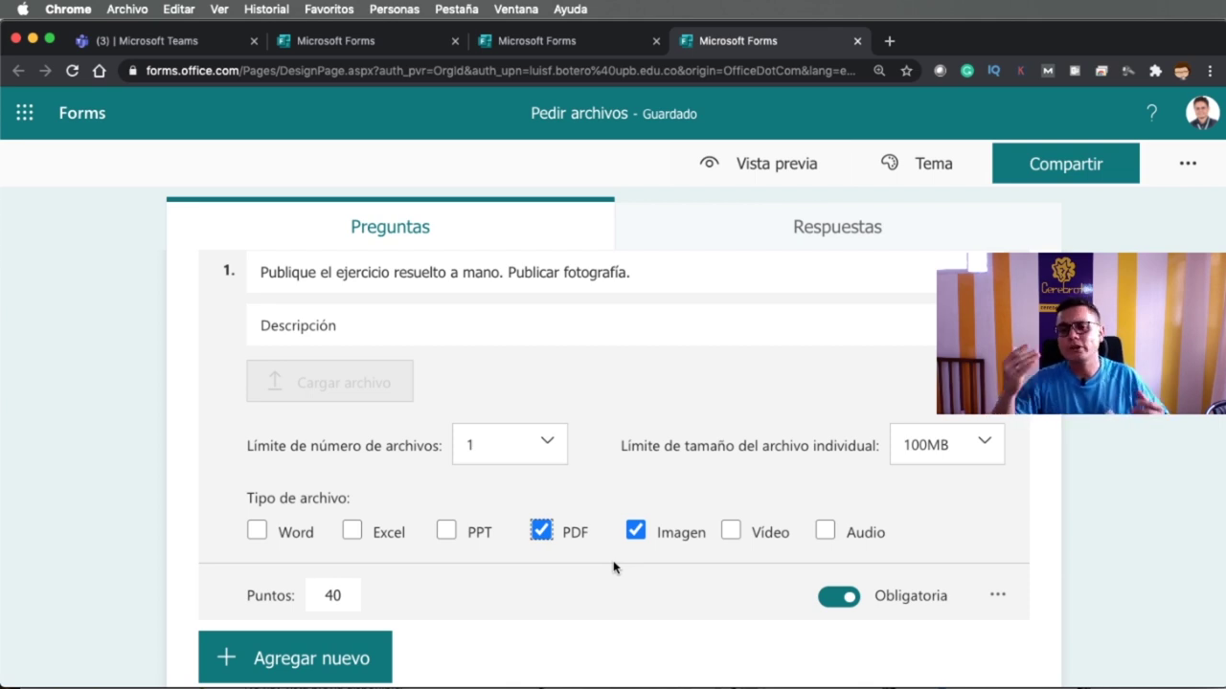
pyautogui.click(258, 533)
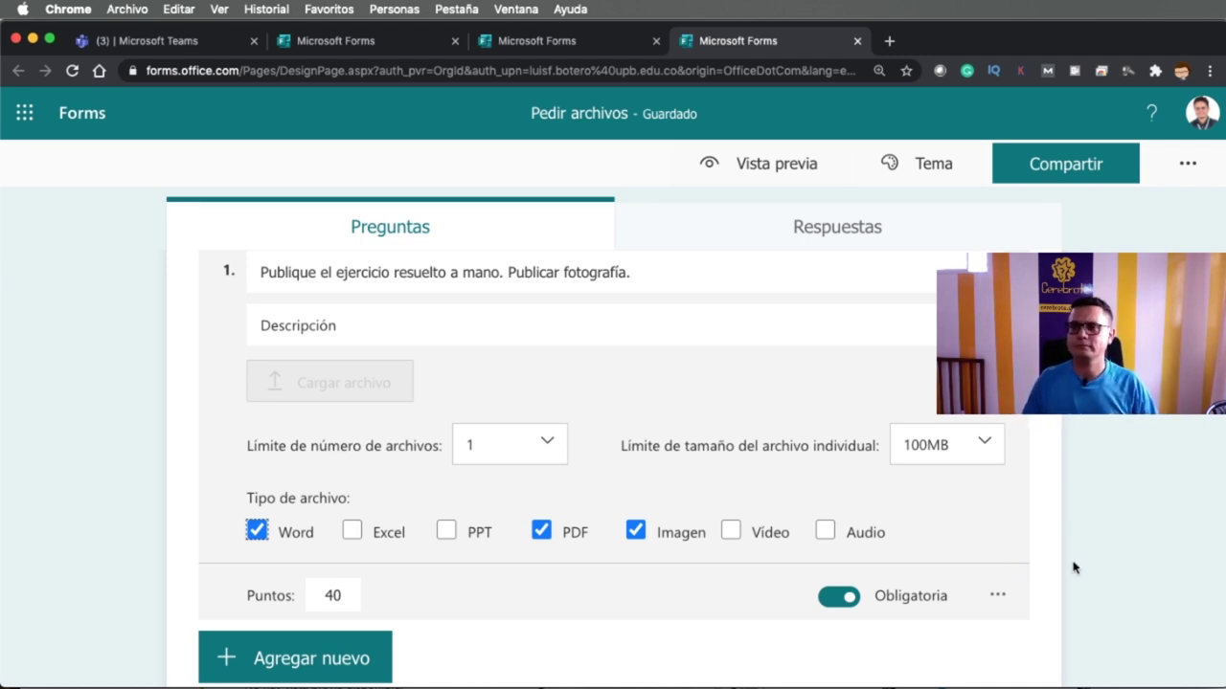
# - Add a second file upload question with the text "Lea y pronuncie en inglés el alfabeto."
pyautogui.scroll(-1, 1073, 568)
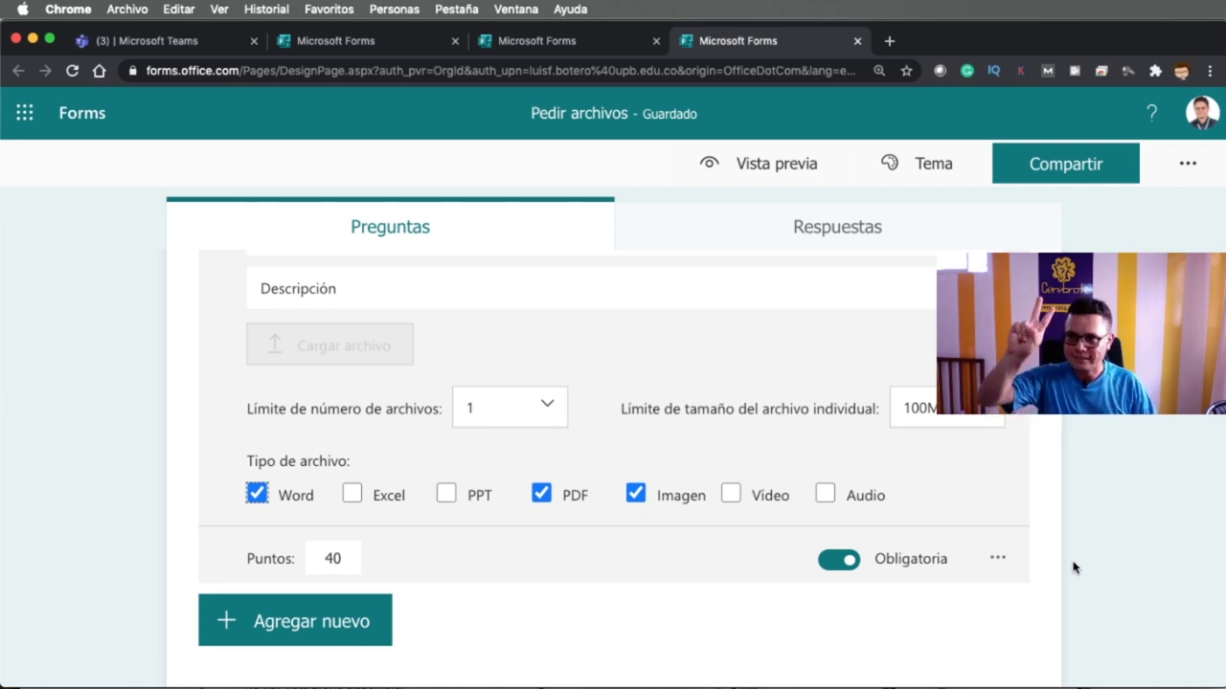
pyautogui.scroll(-1, 1073, 568)
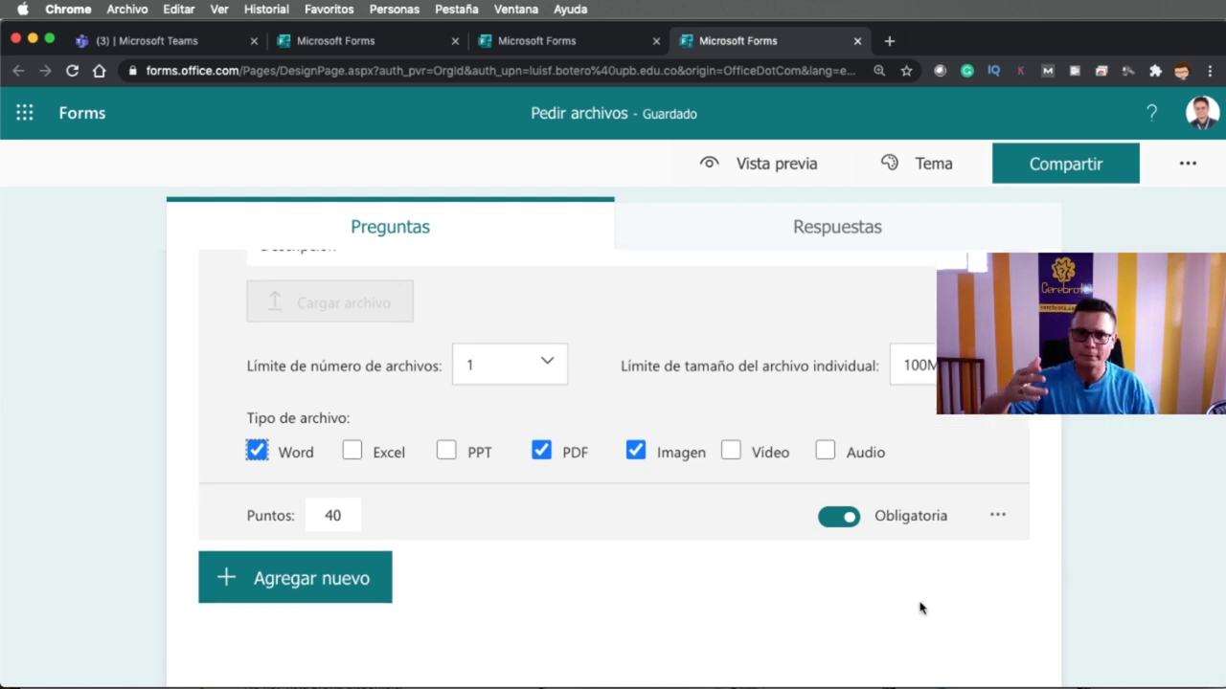
pyautogui.click(353, 584)
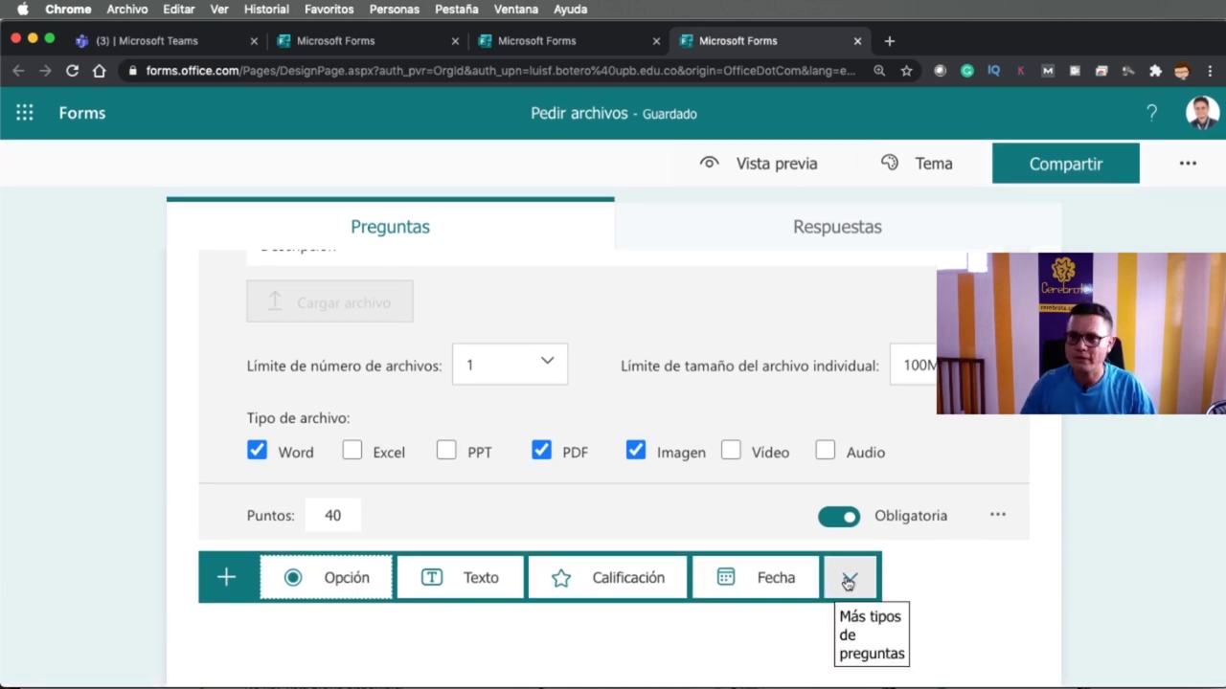
pyautogui.click(847, 582)
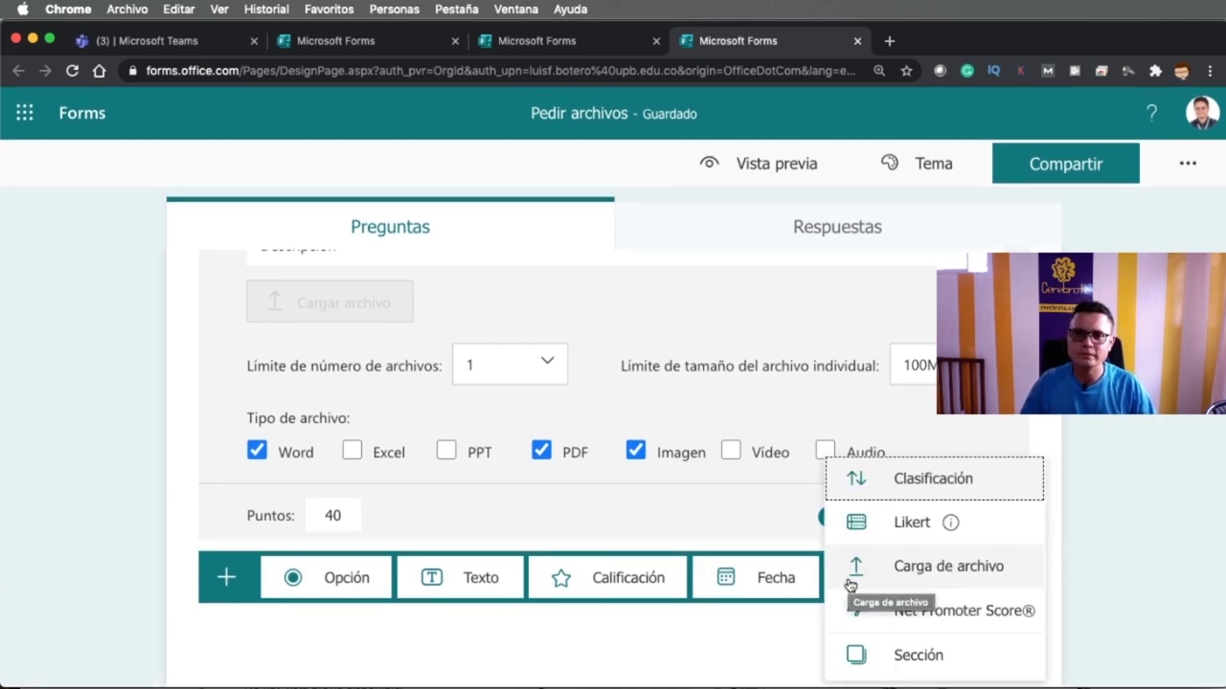
pyautogui.click(977, 567)
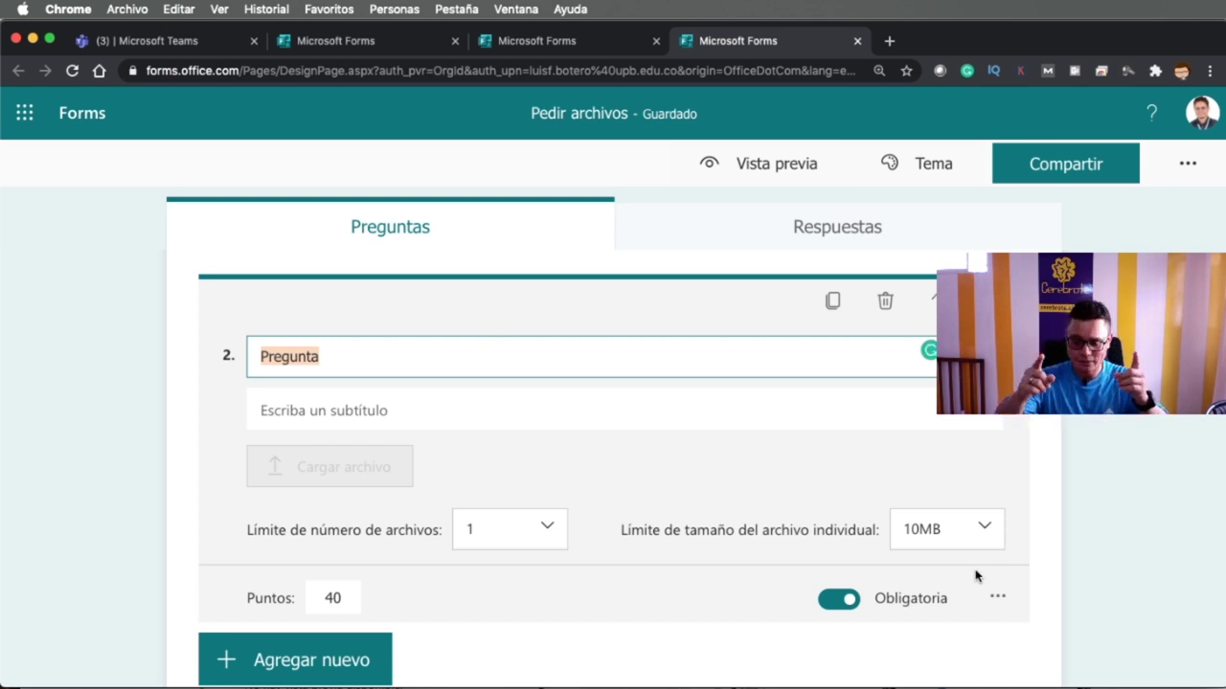
pyautogui.write('Lea')
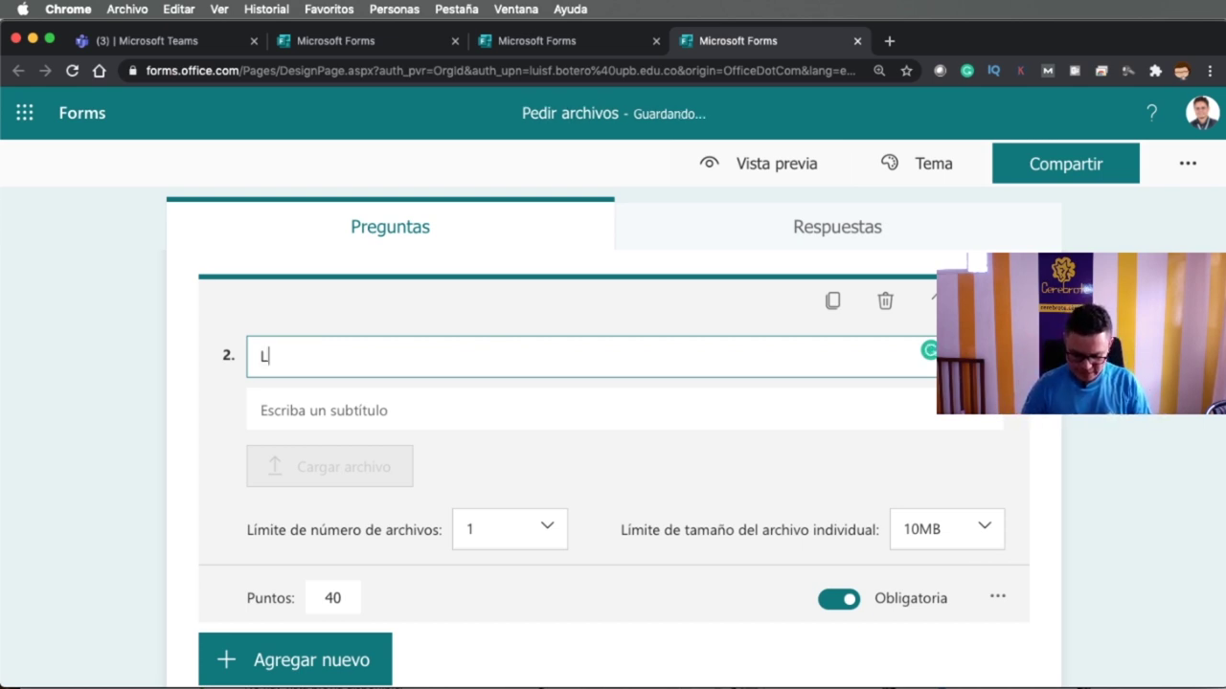
pyautogui.write('y pronu')
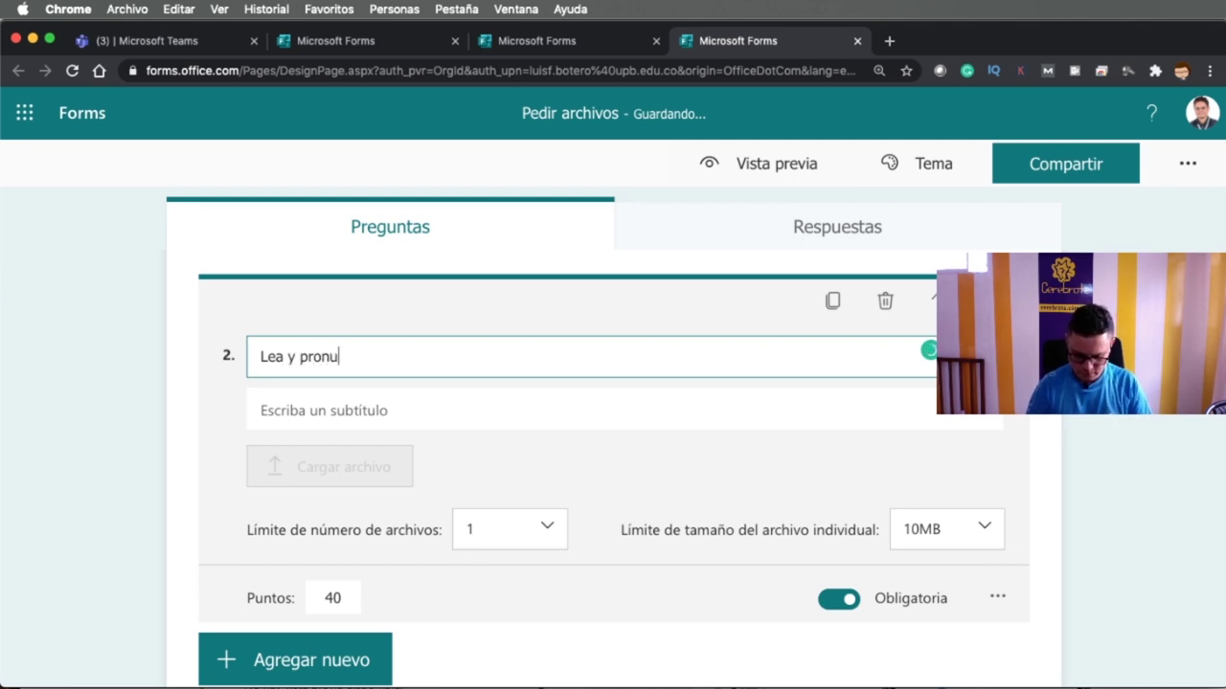
pyautogui.write('ncie en inglés el alfabeto.')
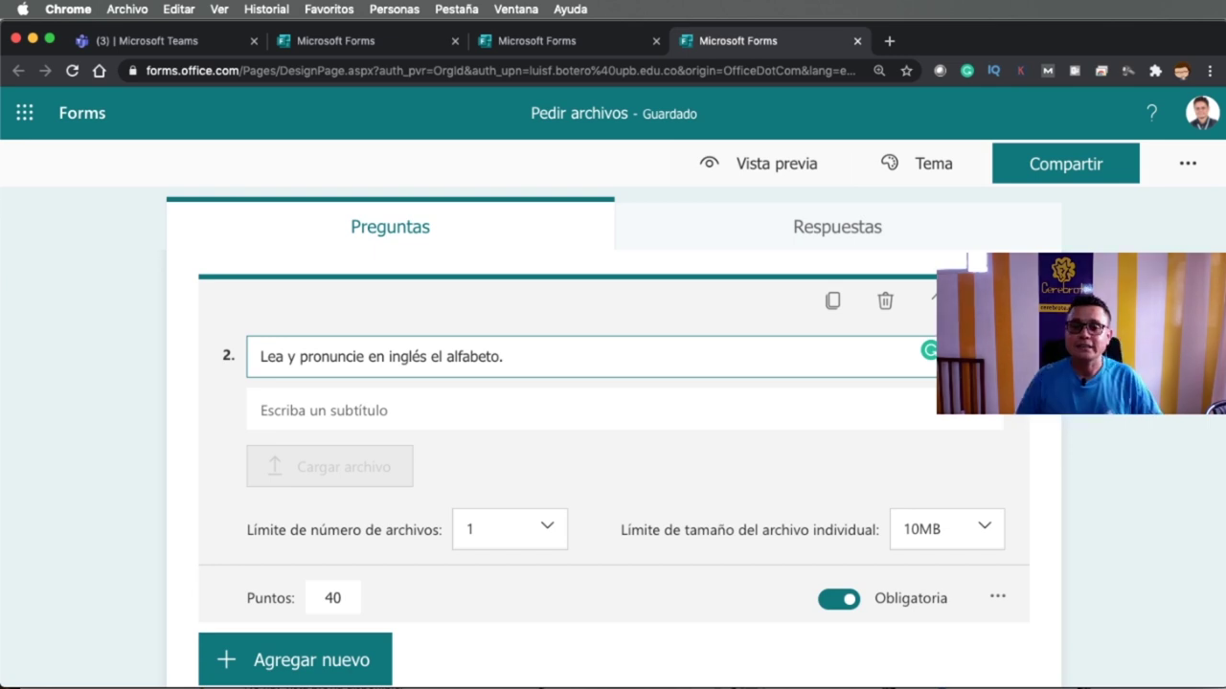
# - Enter "De la letra A a la F" as the subtitle of question 2
pyautogui.click(443, 413)
pyautogui.write('De la letra a a la ')
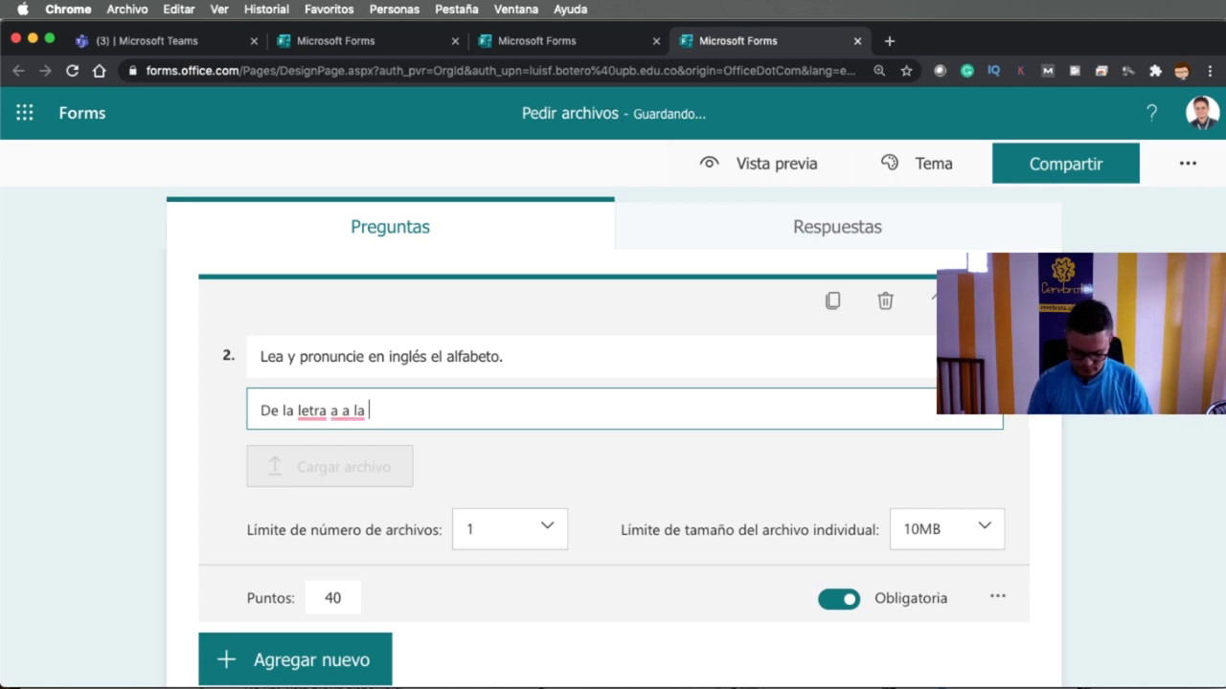
pyautogui.write('F')
pyautogui.click(349, 409)
pyautogui.press('BackSpace')
pyautogui.press('BackSpace')
pyautogui.press('BackSpace')
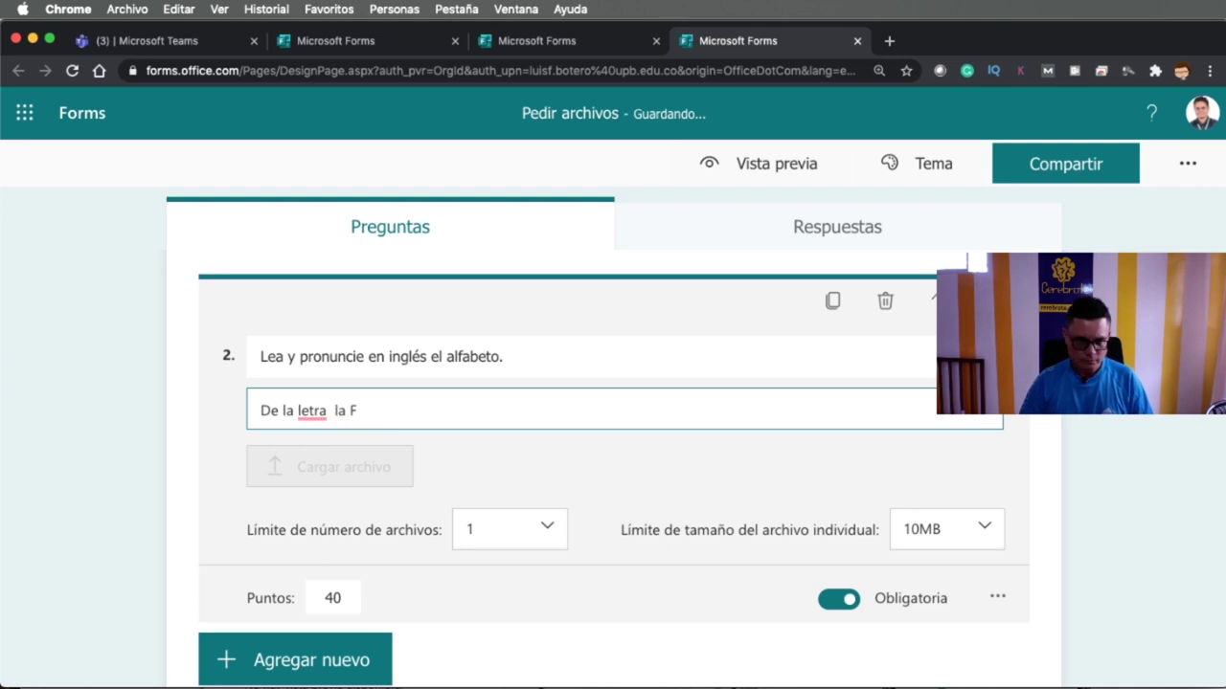
pyautogui.write('A ')
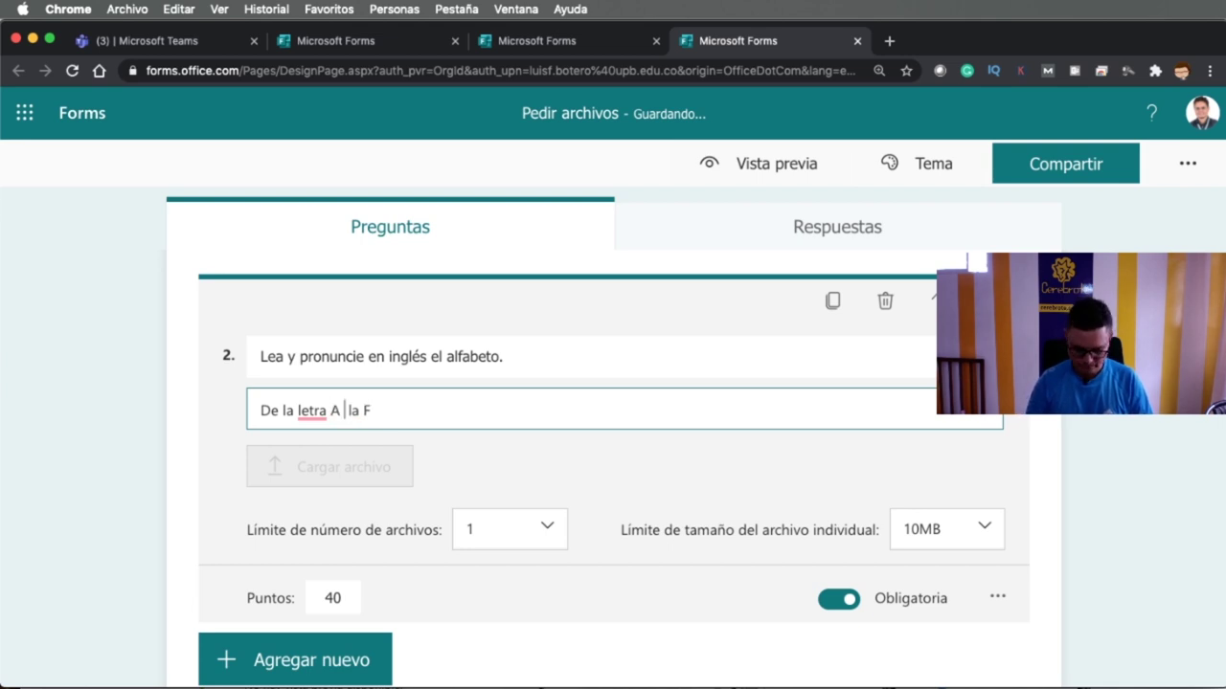
pyautogui.write('a')
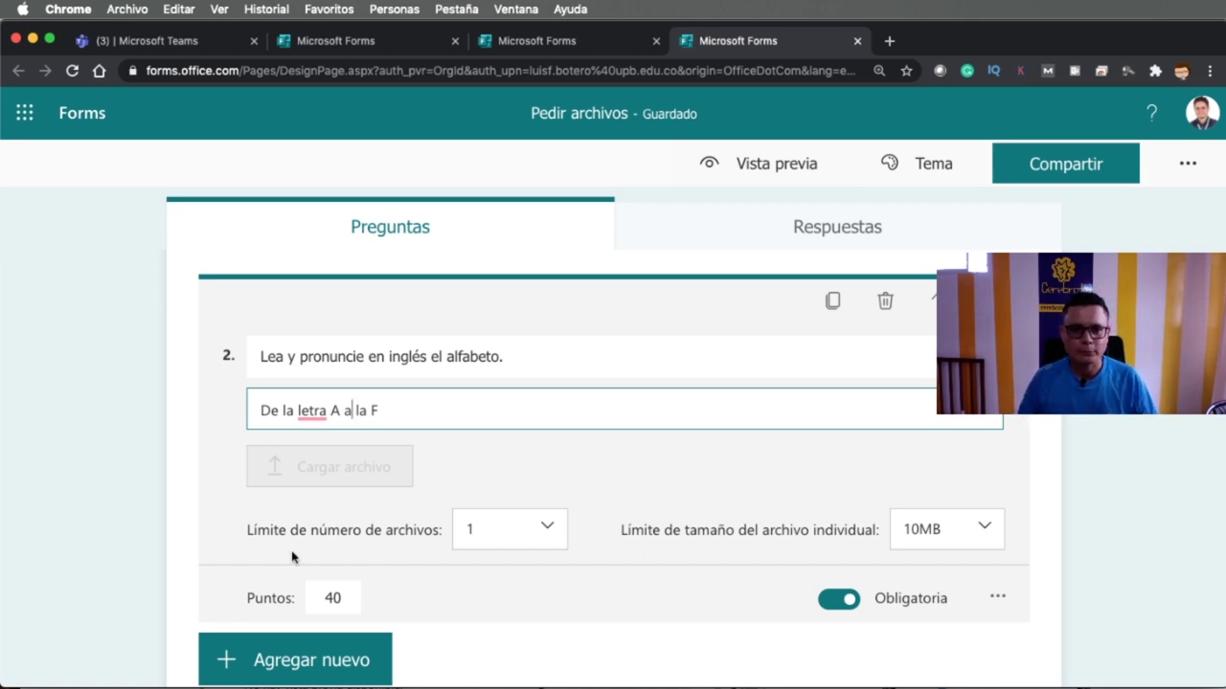
# - Check the quiz's total points and assign 60 points to question 2
pyautogui.scroll(-1, 292, 558)
pyautogui.scroll(5, 295, 551)
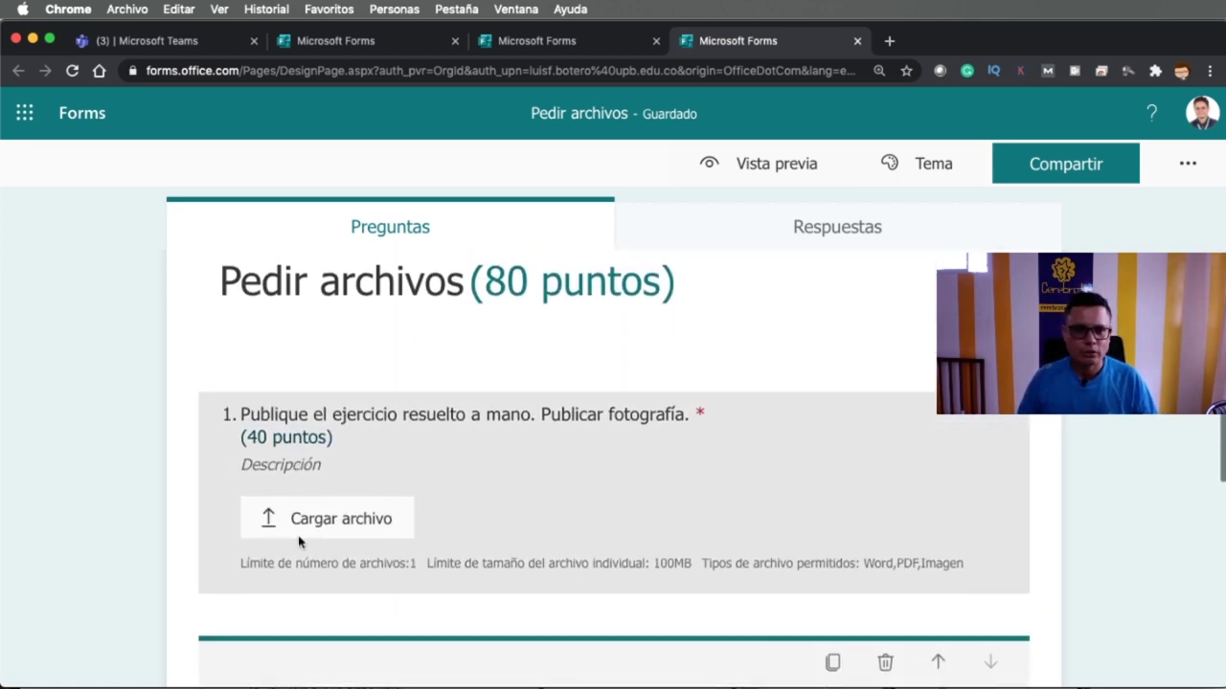
pyautogui.scroll(-1, 535, 466)
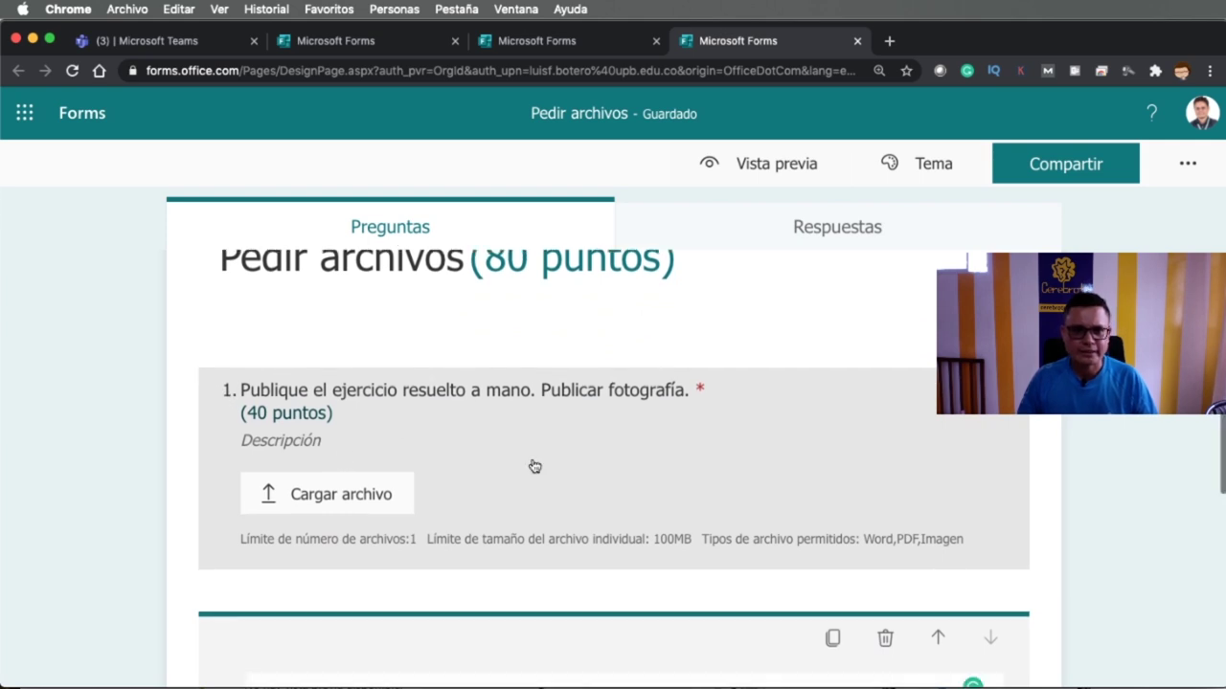
pyautogui.scroll(-5, 535, 467)
pyautogui.click(339, 514)
pyautogui.write('60')
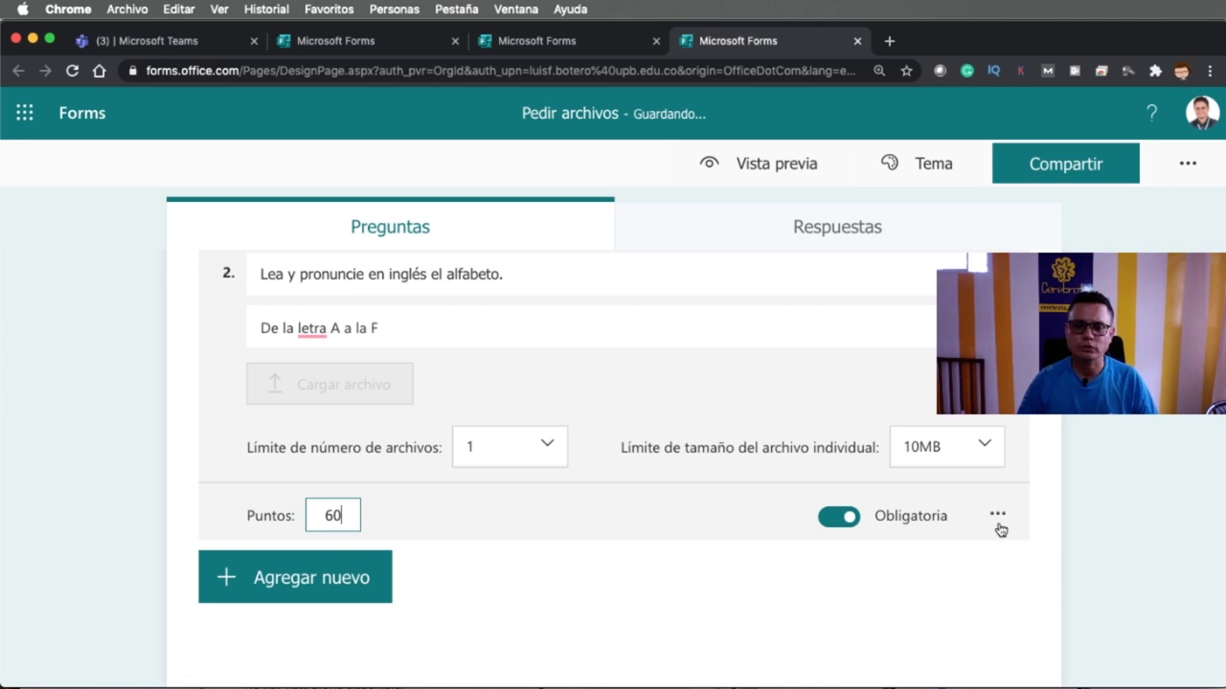
# - Enable the file type restriction on question 2 and allow only Vídeo and Audio
pyautogui.click(997, 517)
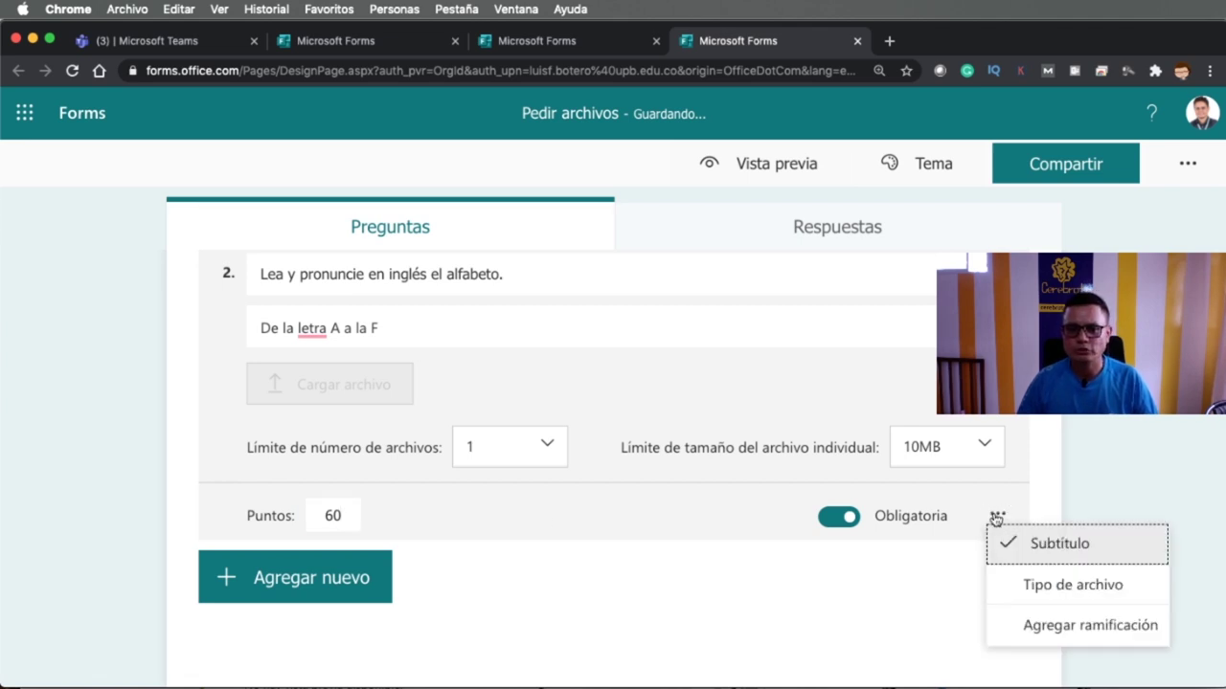
pyautogui.click(1033, 594)
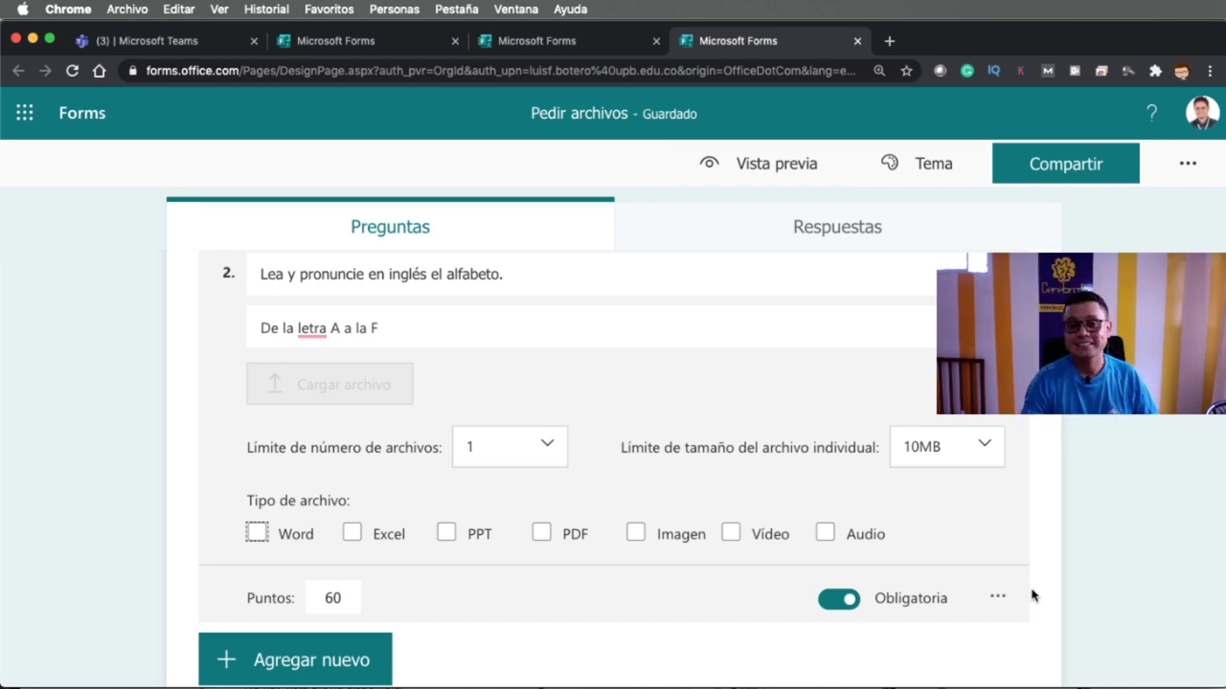
pyautogui.click(732, 538)
pyautogui.click(822, 541)
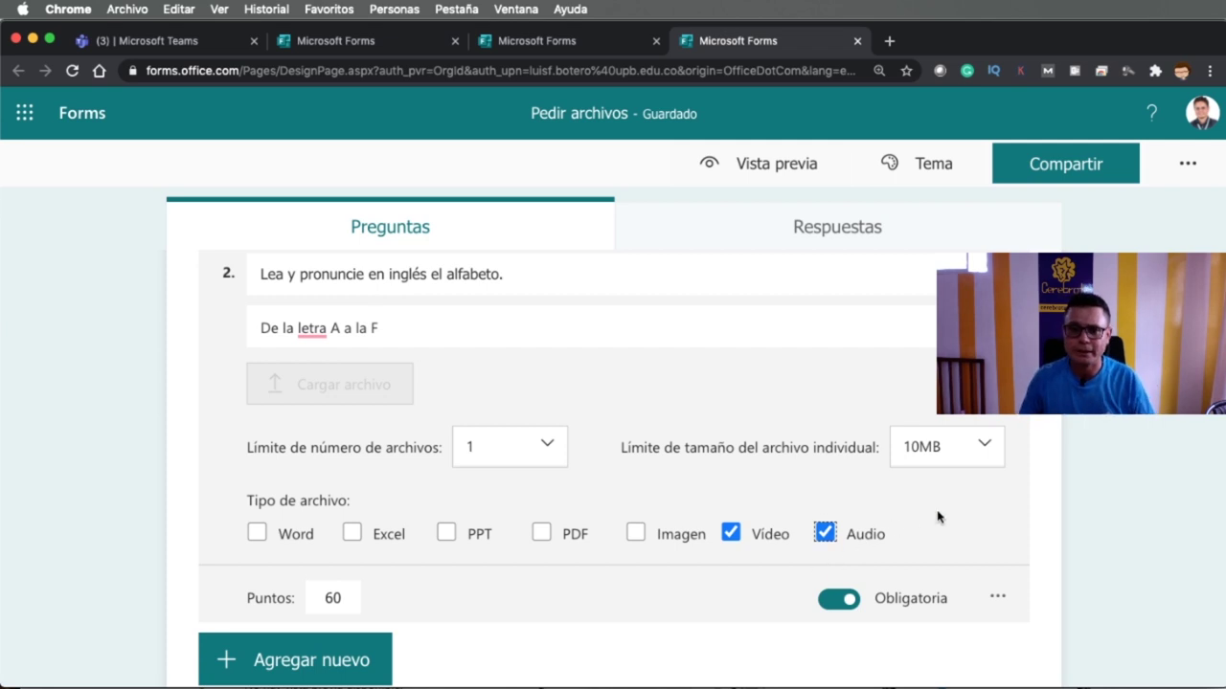
# - Set the individual file size limit of question 2 to 100MB and review the quiz's total points
pyautogui.click(984, 445)
pyautogui.click(950, 532)
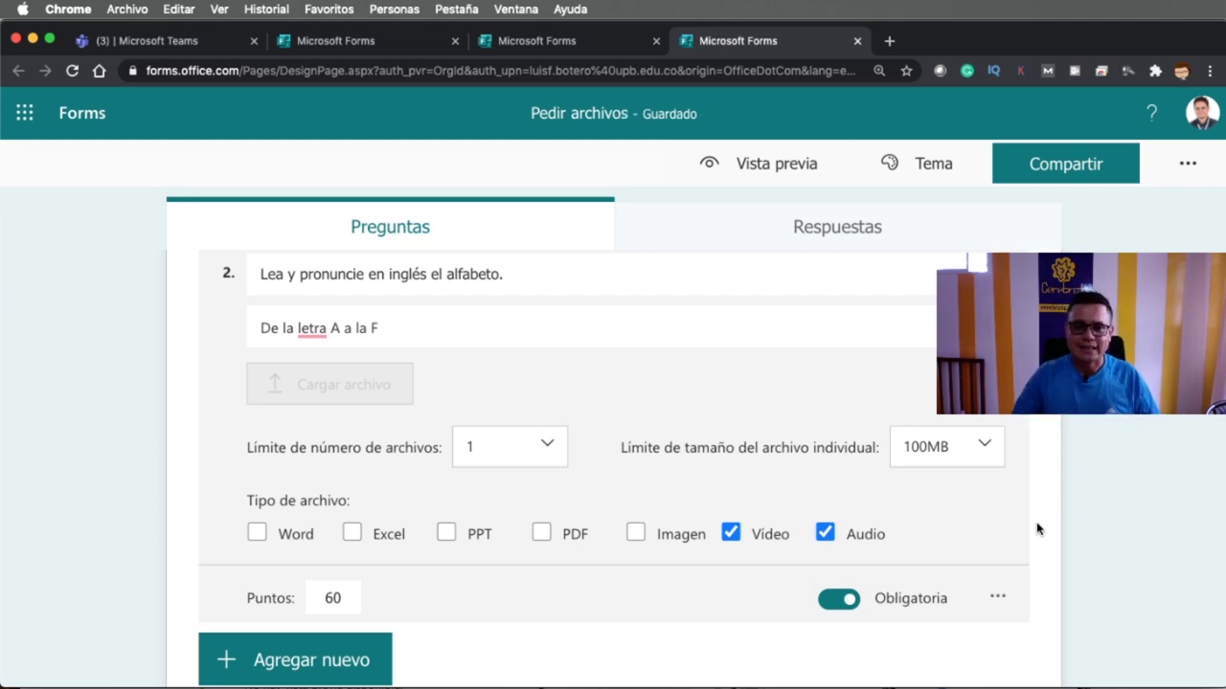
pyautogui.scroll(10, 1037, 530)
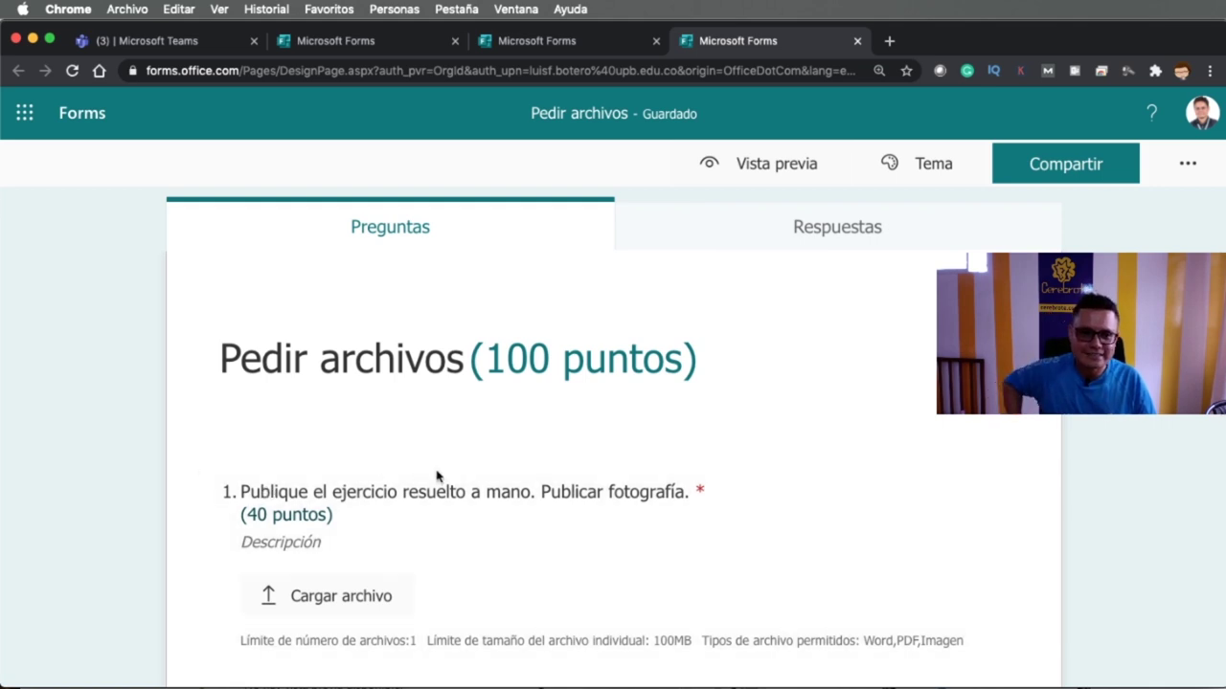
pyautogui.scroll(-10, 479, 534)
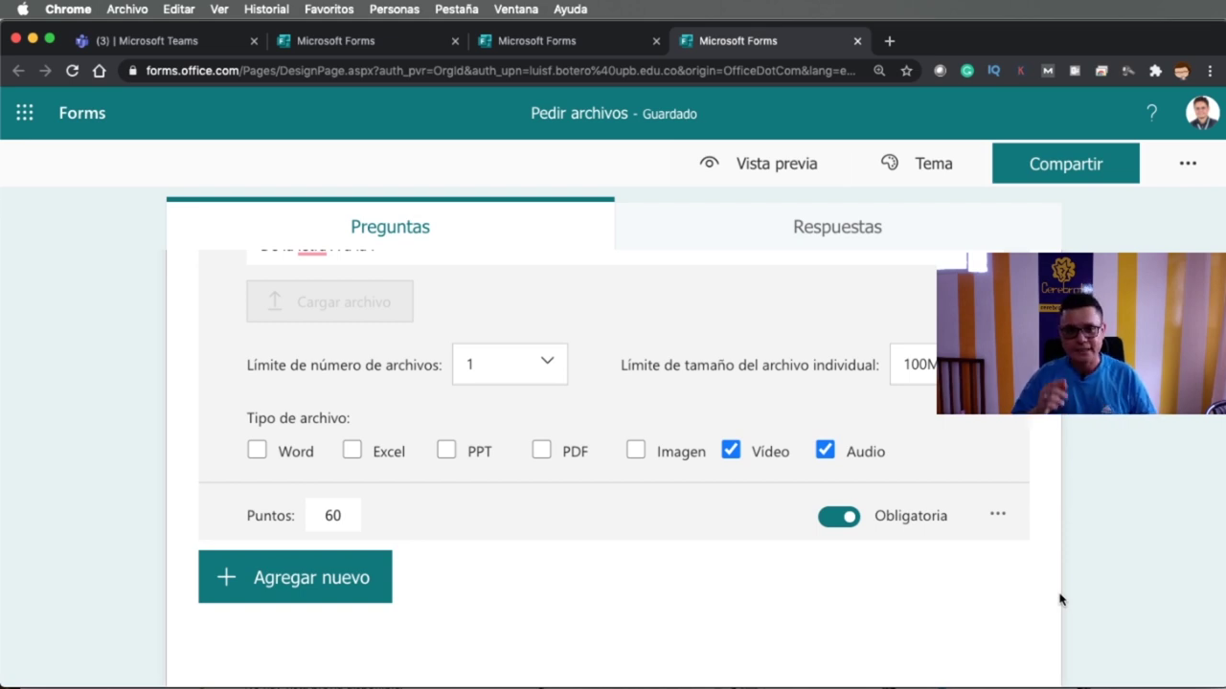
# - Share the quiz with responses limited to "Solo las personas de mi organización pueden responder" and copy its response link
pyautogui.scroll(10, 1057, 599)
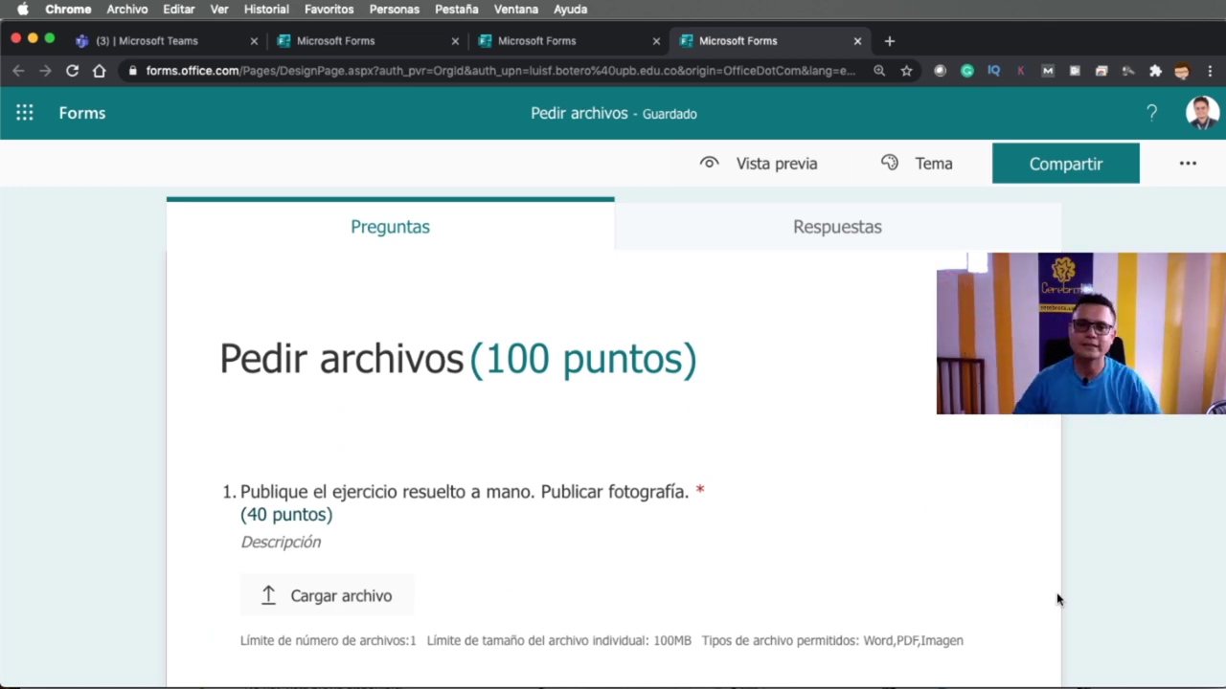
pyautogui.click(1031, 171)
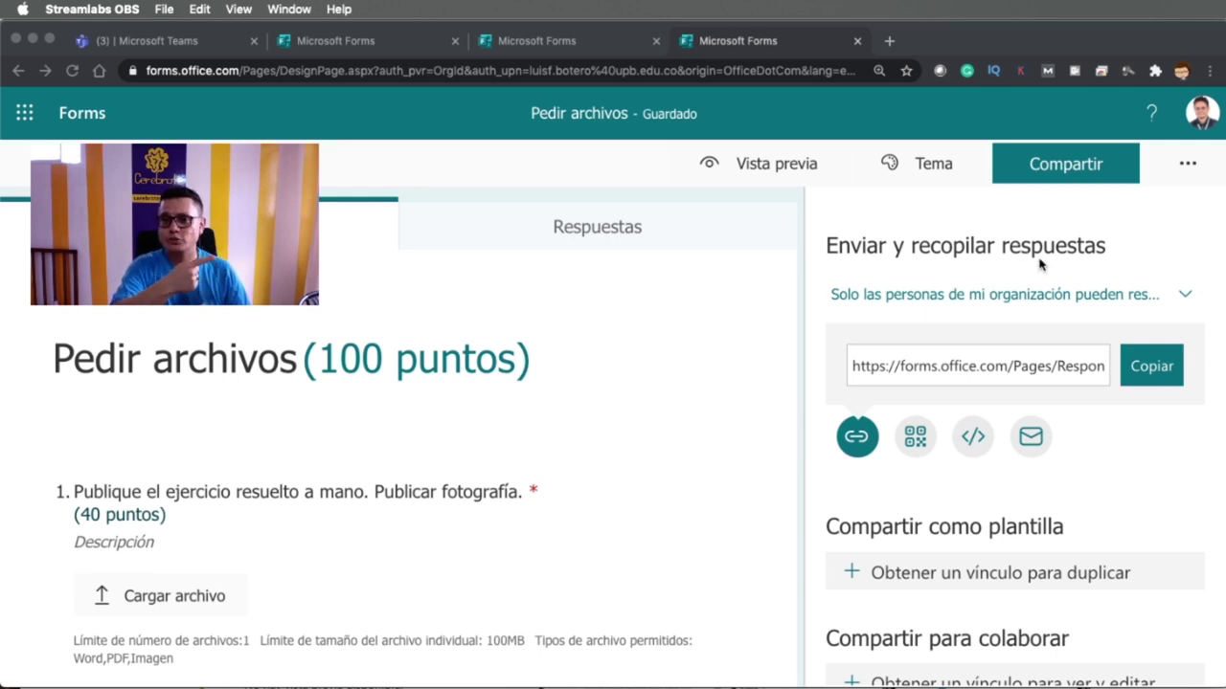
pyautogui.click(1182, 299)
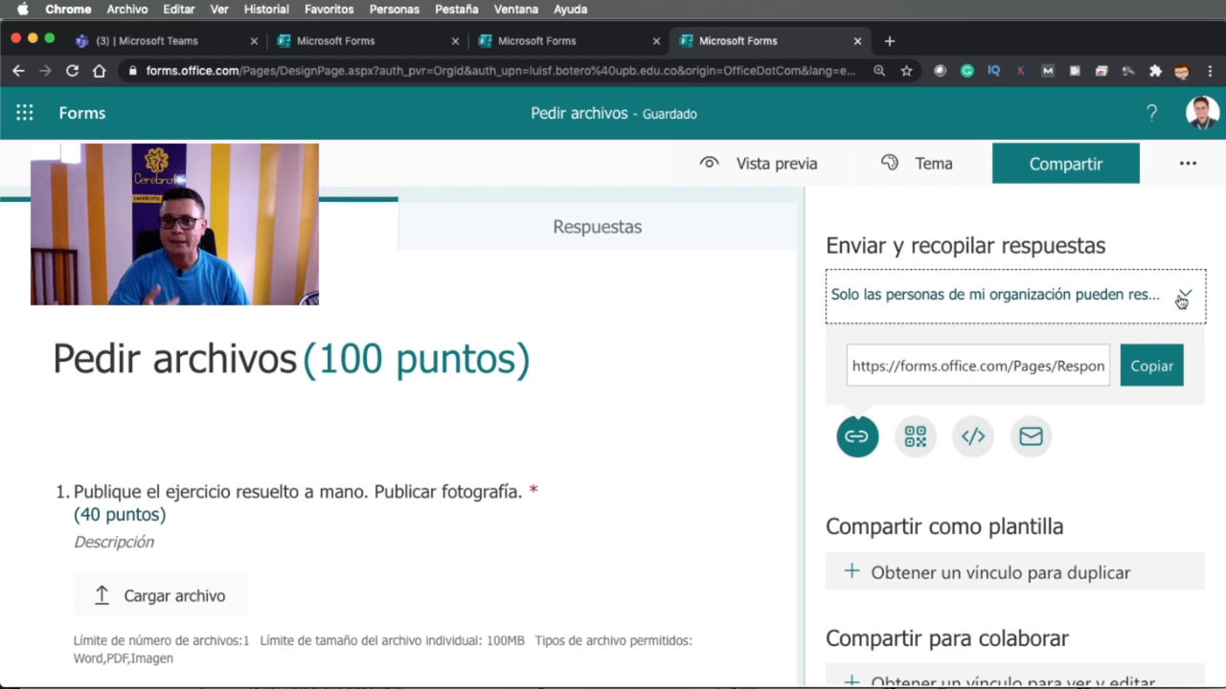
pyautogui.click(1181, 299)
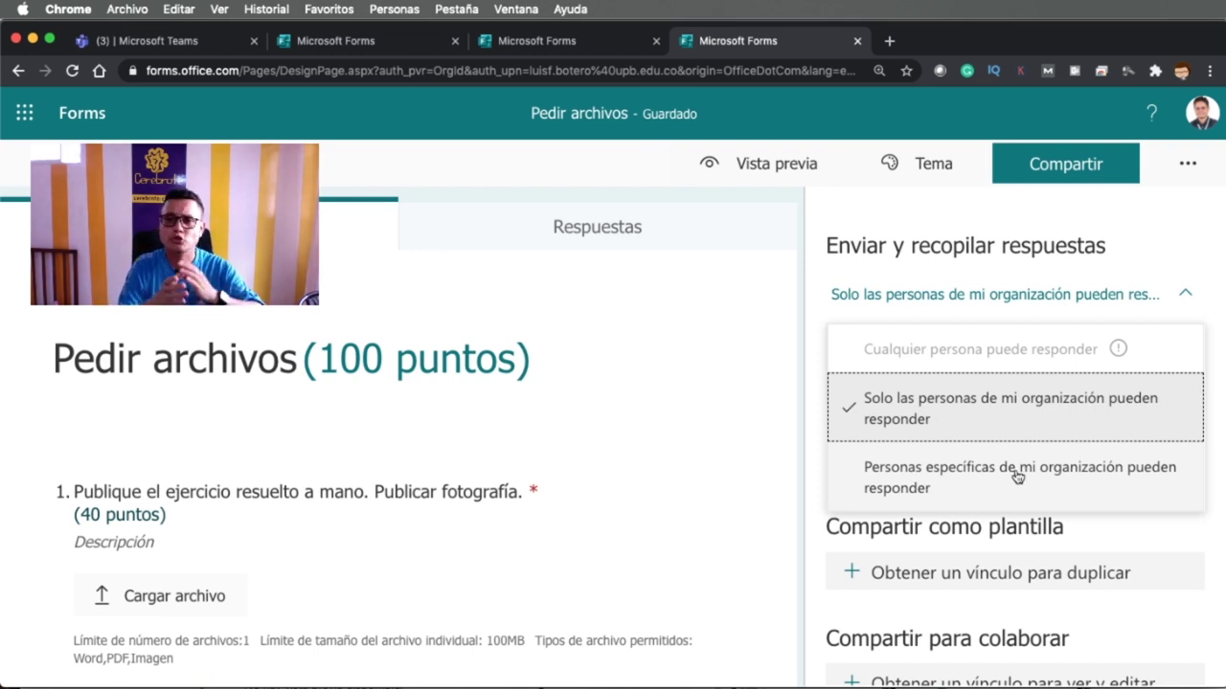
pyautogui.click(987, 413)
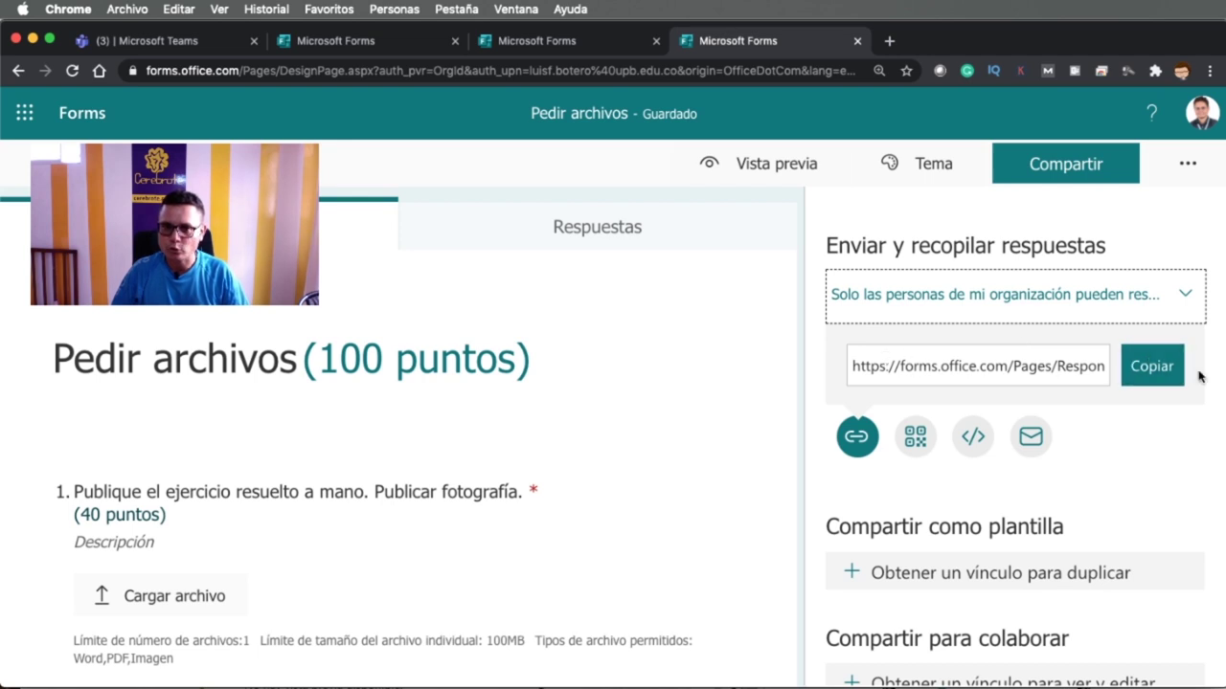
pyautogui.click(1135, 372)
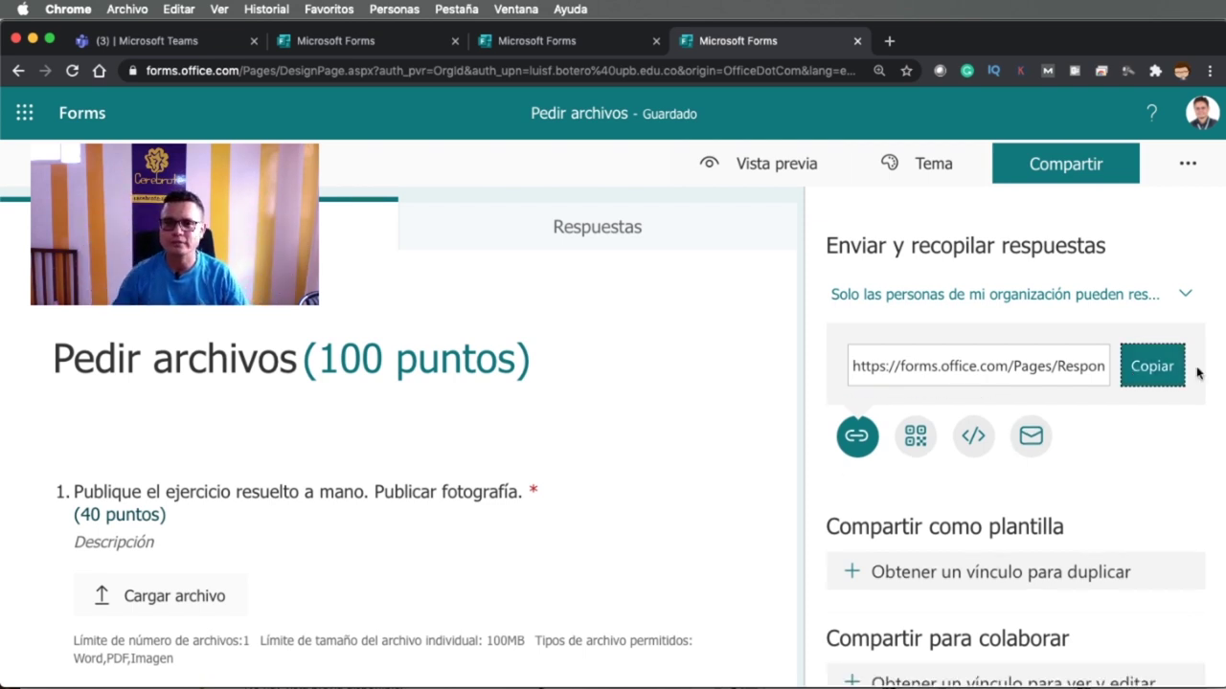
# - In the quiz settings, disable "Mostrar resultados automáticamente" and enable "Ordenar preguntas aleatoriamente"
pyautogui.click(1188, 170)
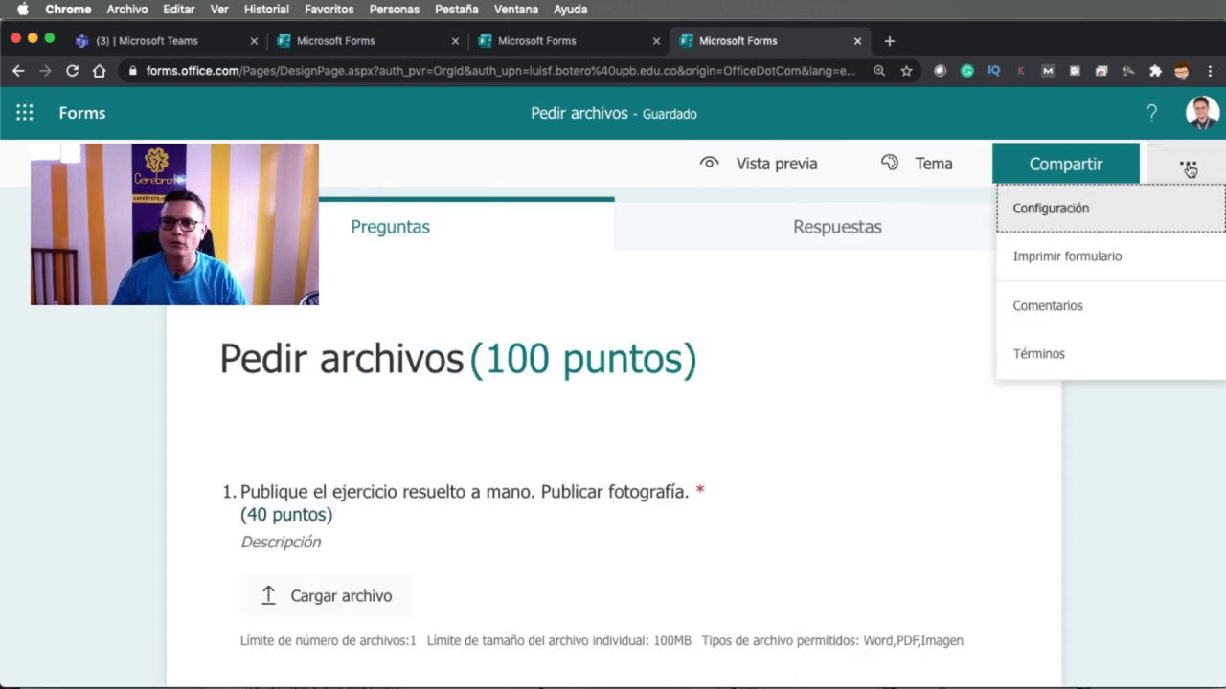
pyautogui.click(1032, 222)
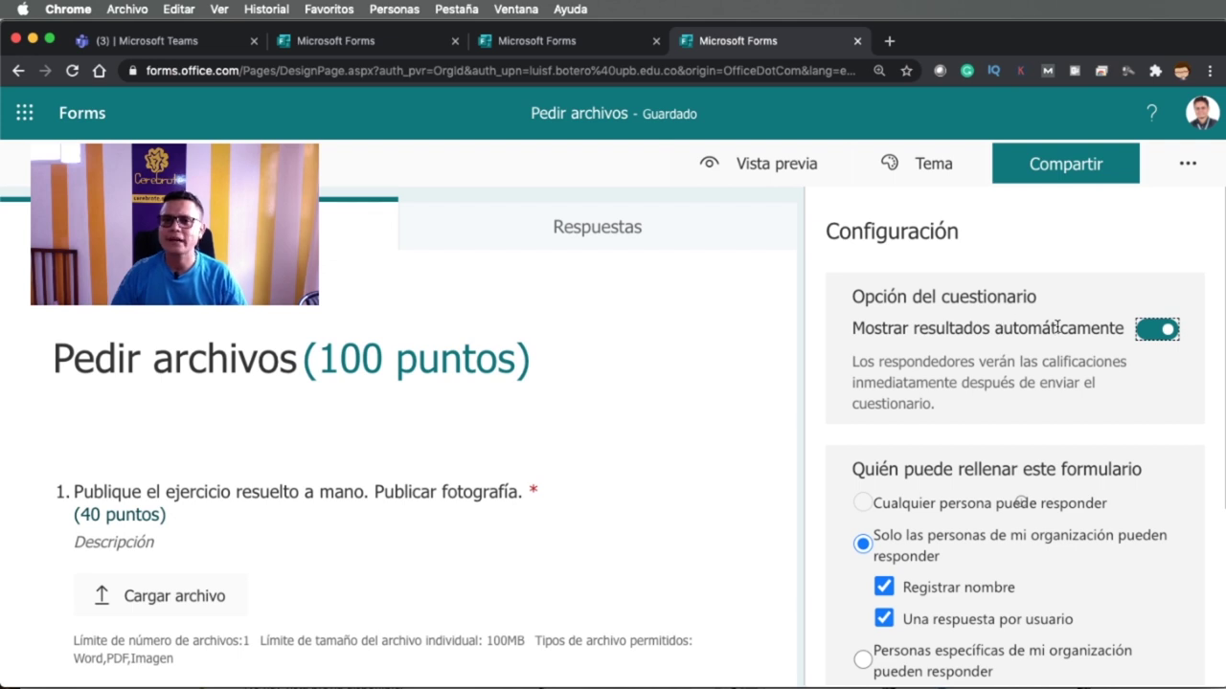
pyautogui.click(1149, 335)
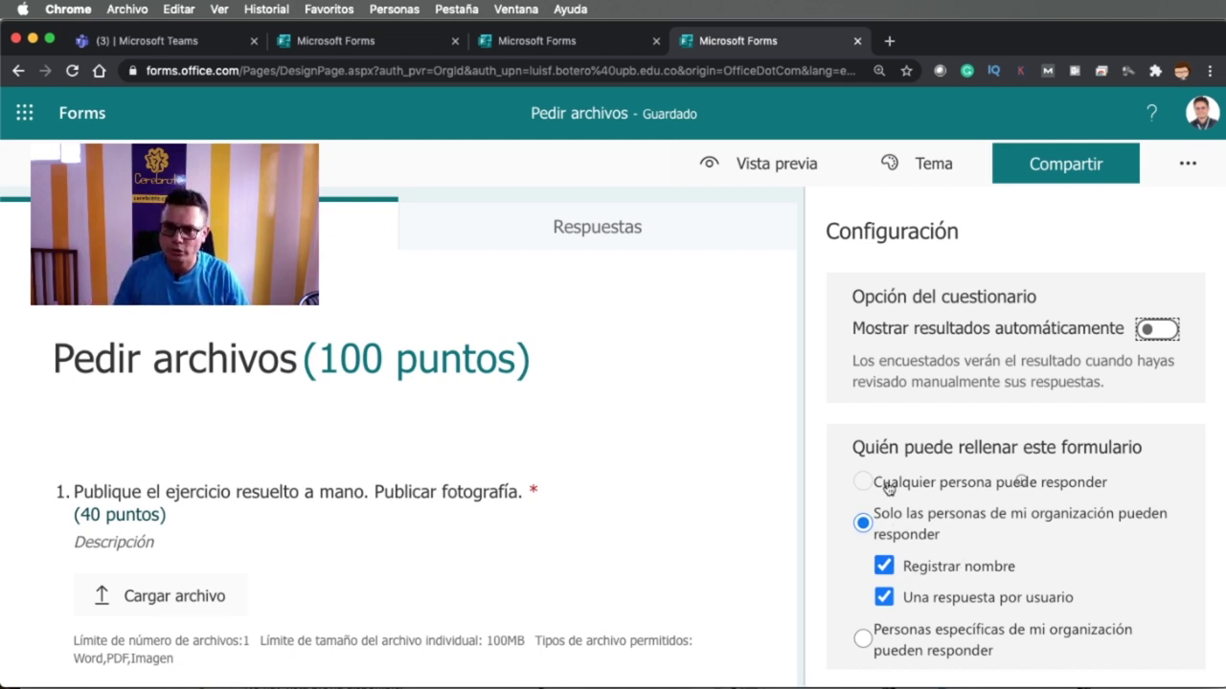
pyautogui.scroll(-2, 1007, 567)
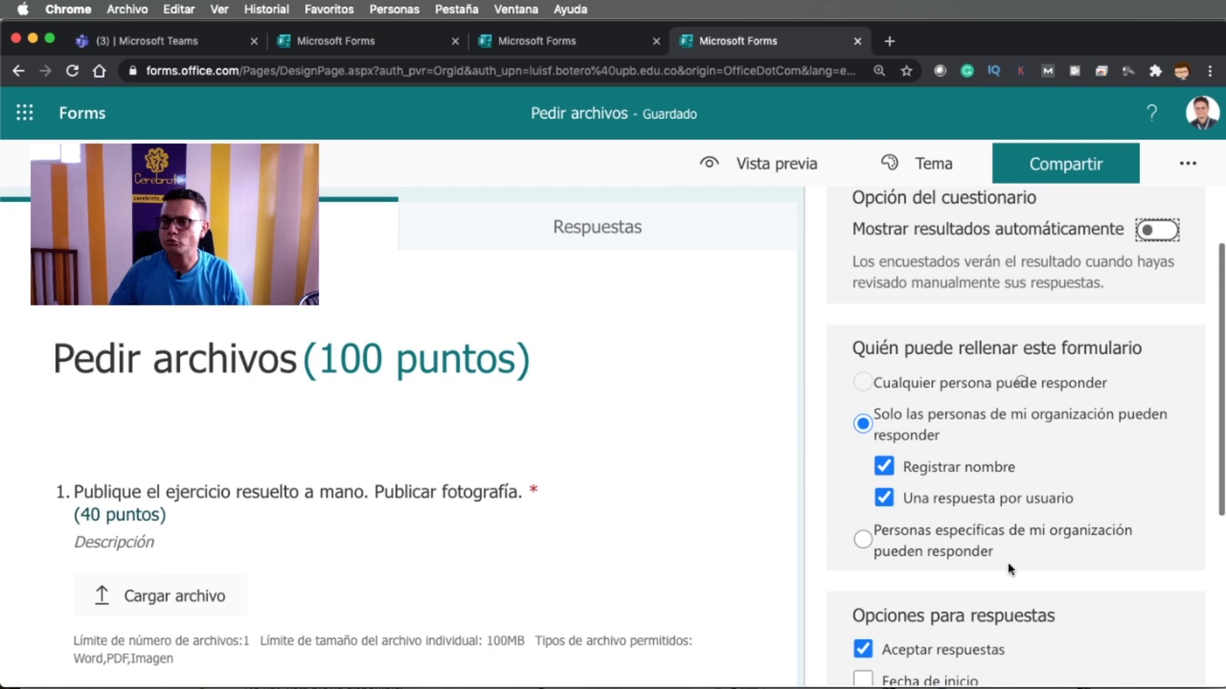
pyautogui.scroll(-3, 1008, 562)
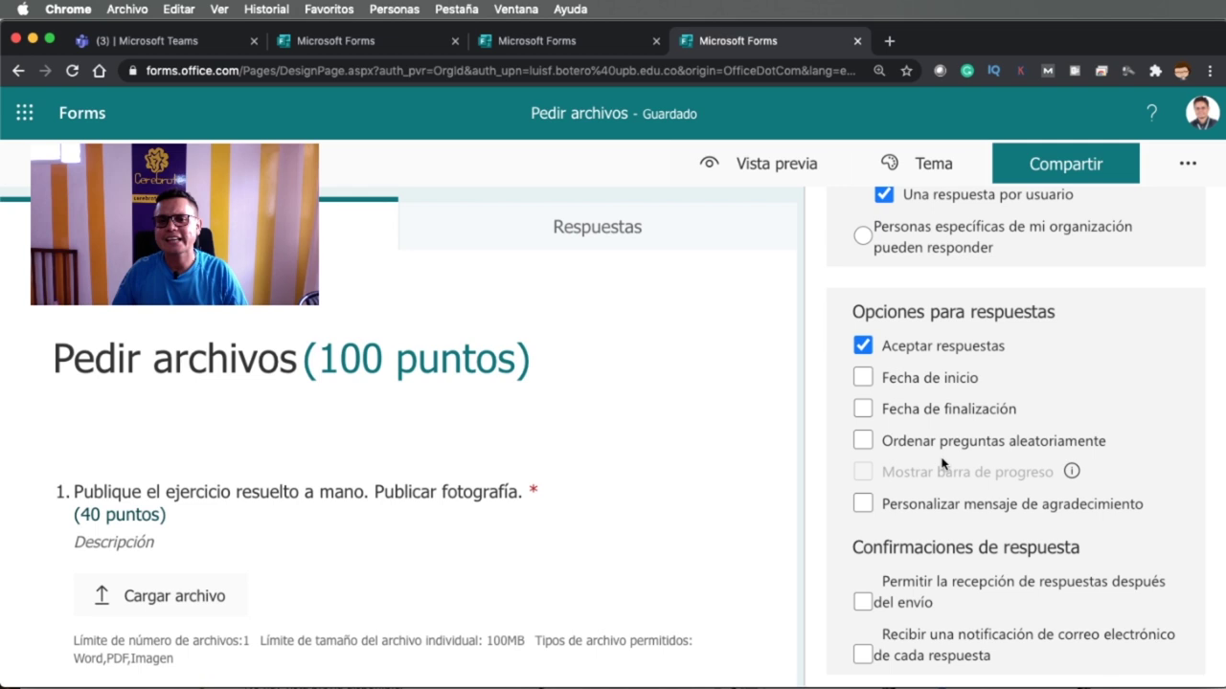
pyautogui.click(863, 440)
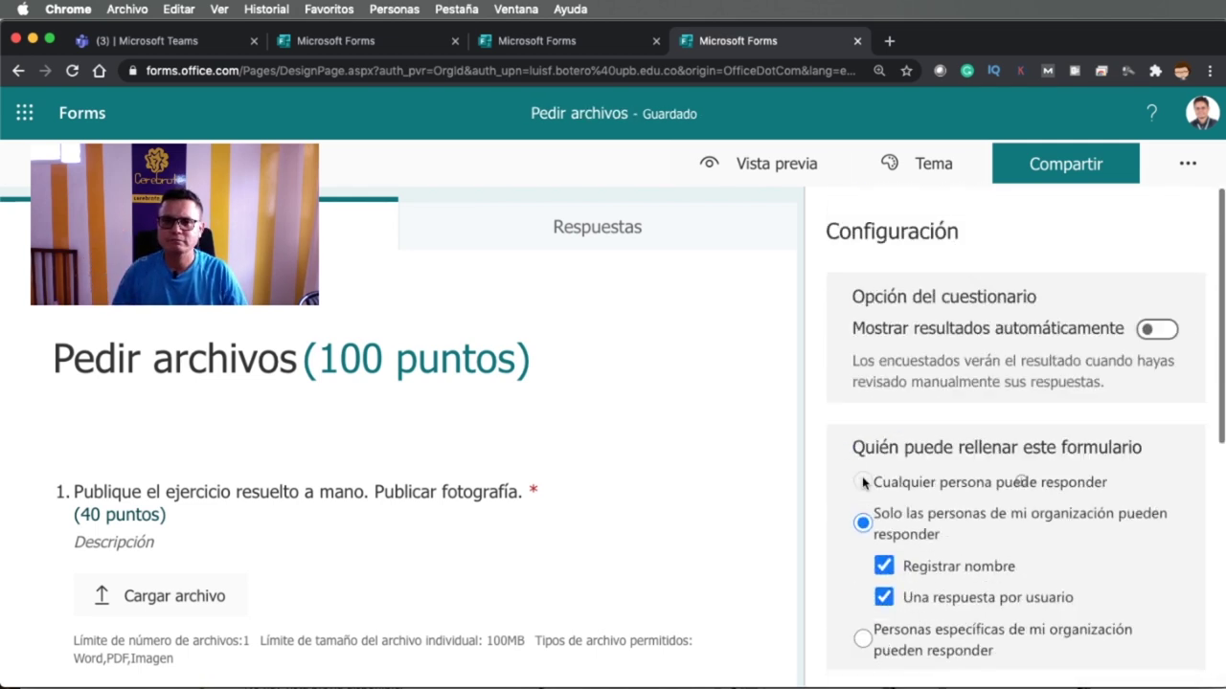
# - Copy the quiz's response link again from the sharing options and open the quiz preview
pyautogui.click(1049, 162)
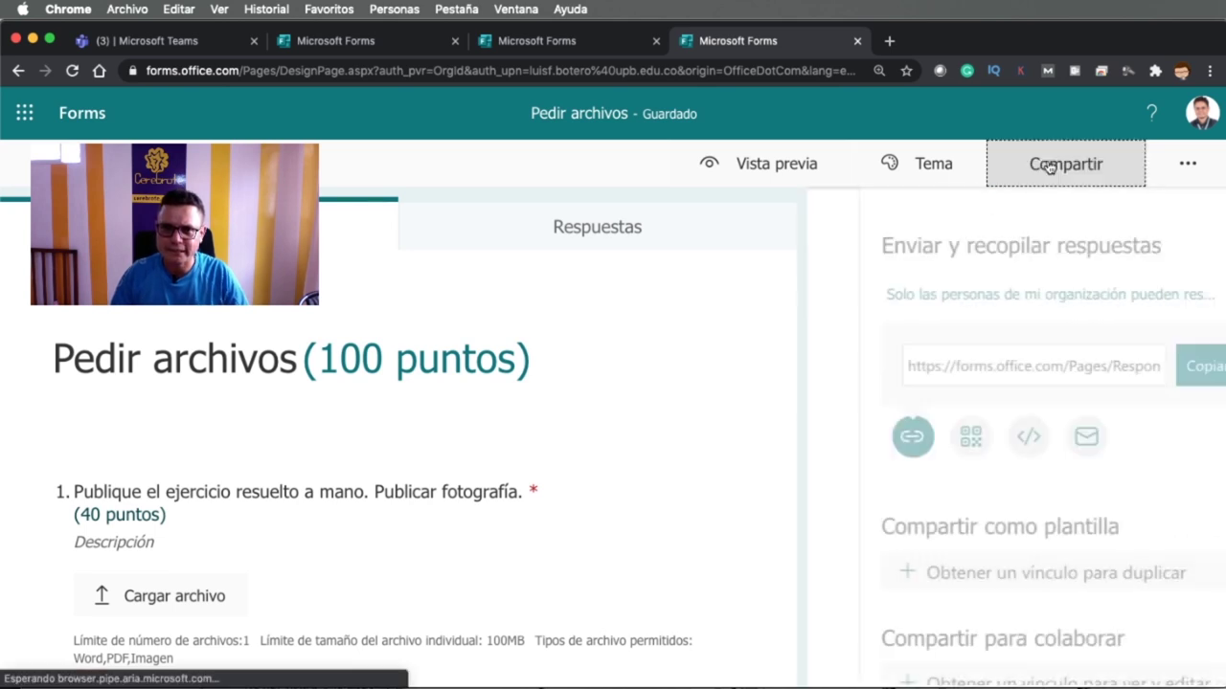
pyautogui.click(1158, 373)
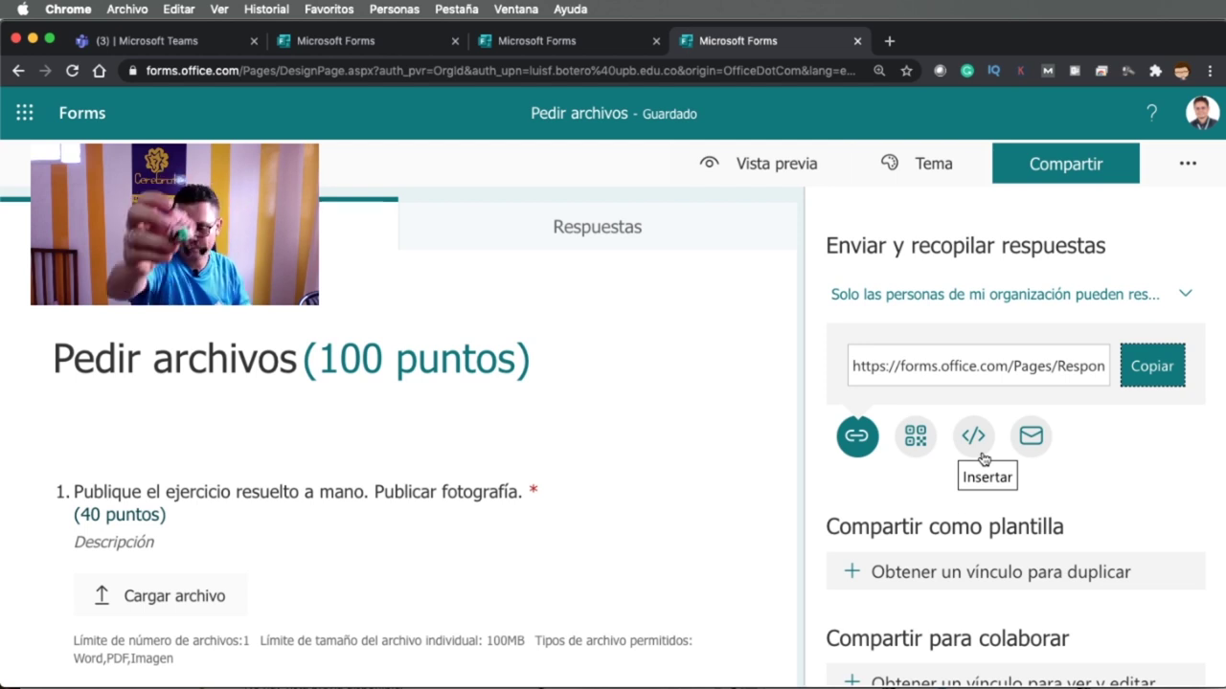
pyautogui.click(756, 170)
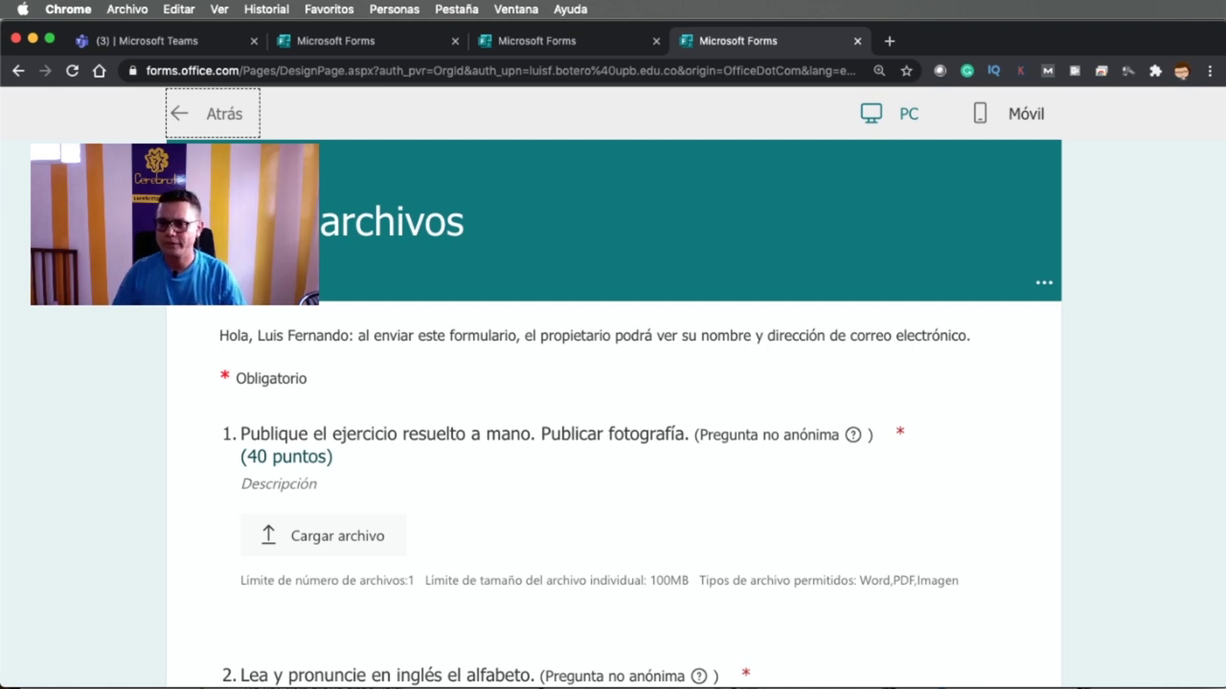
# - Read through both questions in the preview and open question 1's file picker, cancelling without choosing a file
pyautogui.press('super+Tab')
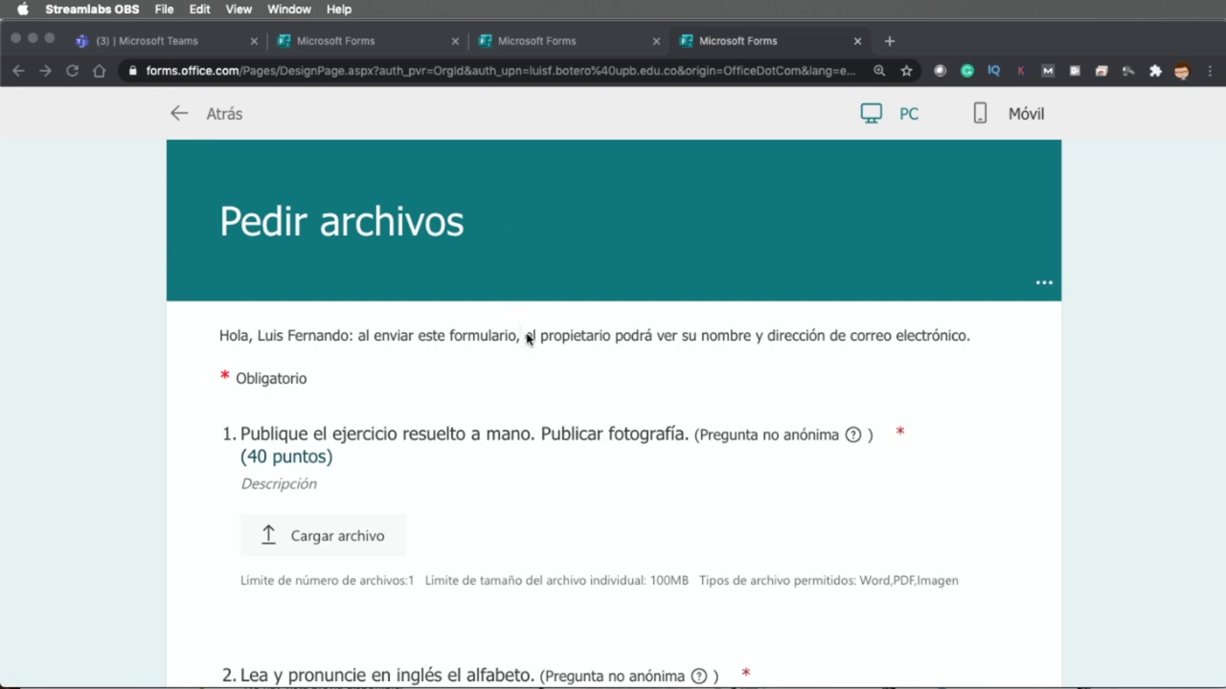
pyautogui.scroll(-3, 249, 375)
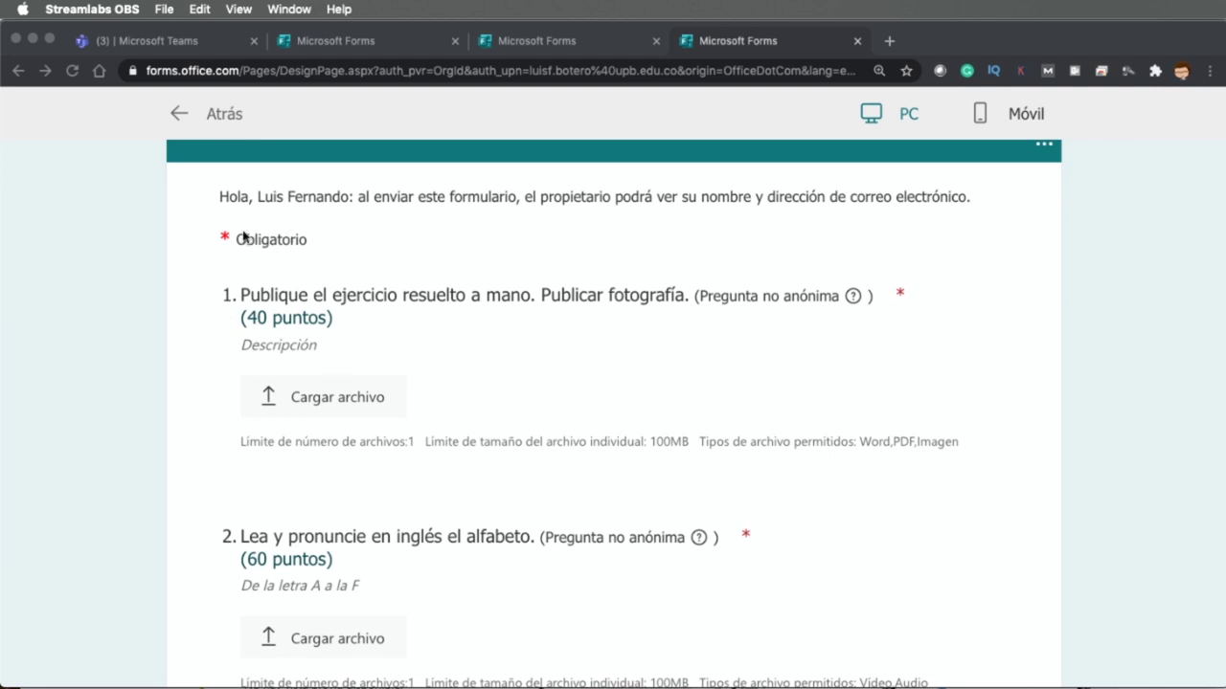
pyautogui.scroll(-2, 304, 318)
pyautogui.scroll(2, 299, 320)
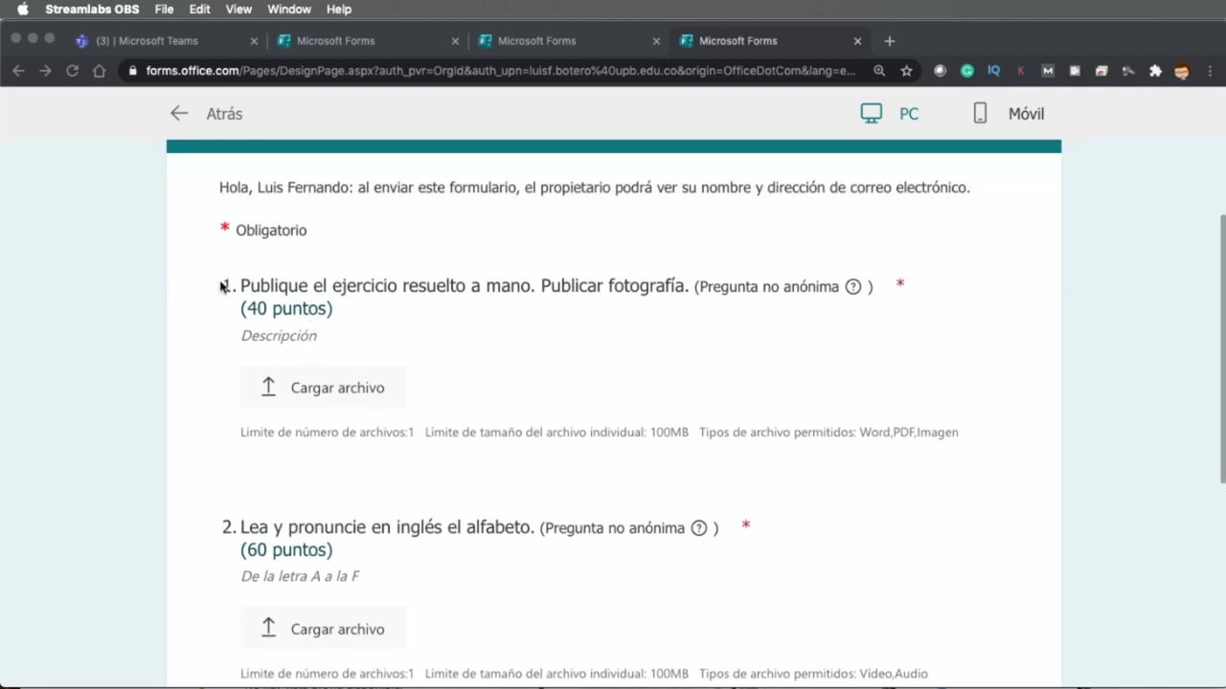
pyautogui.click(352, 391)
pyautogui.click(335, 389)
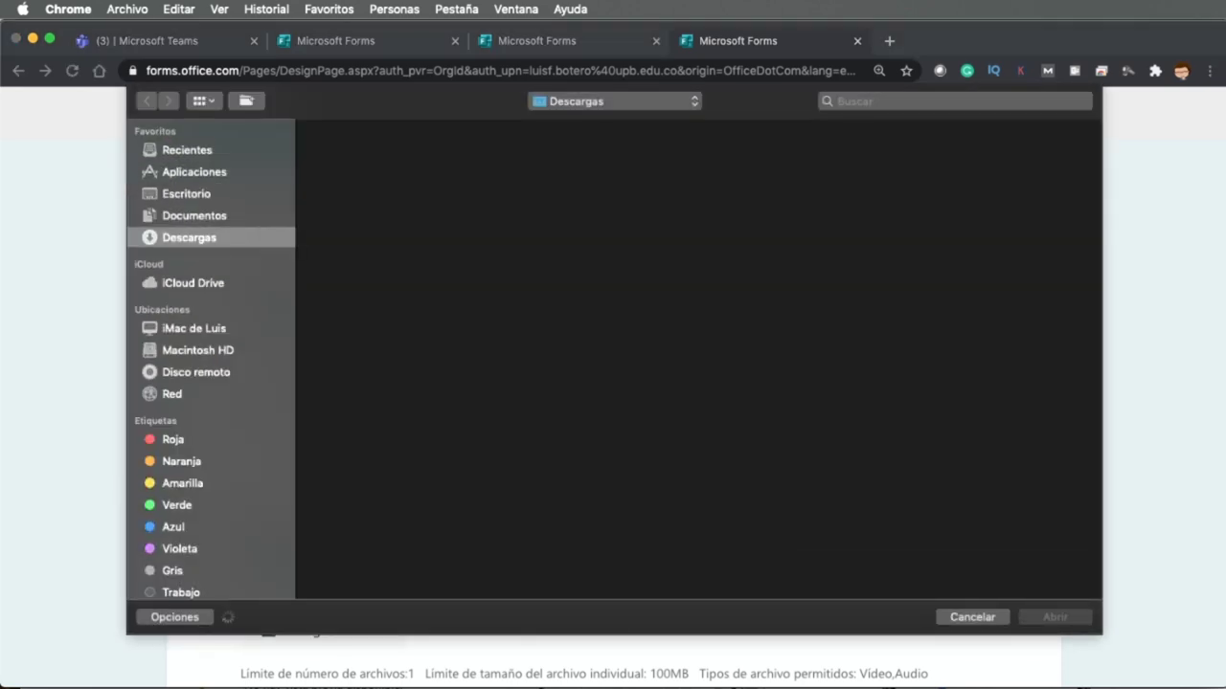
pyautogui.click(971, 617)
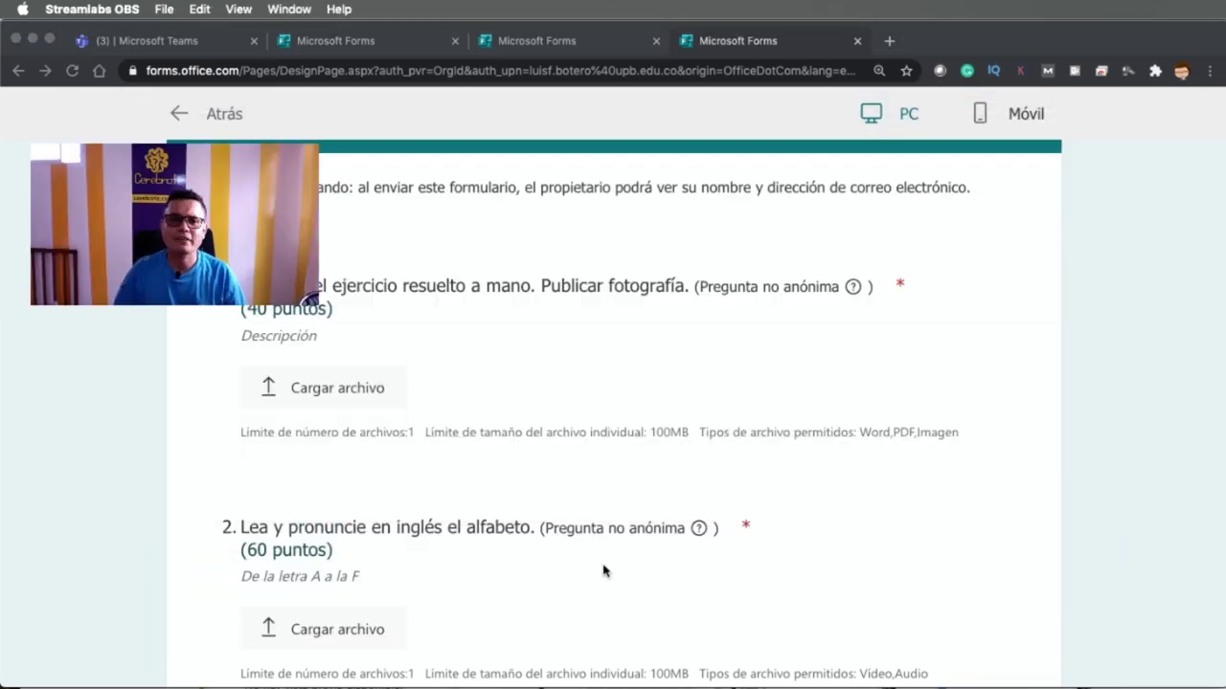
# - Highlight and examine the file count limit, size limit and allowed file types under question 1
pyautogui.scroll(-3, 608, 568)
pyautogui.scroll(-2, 310, 412)
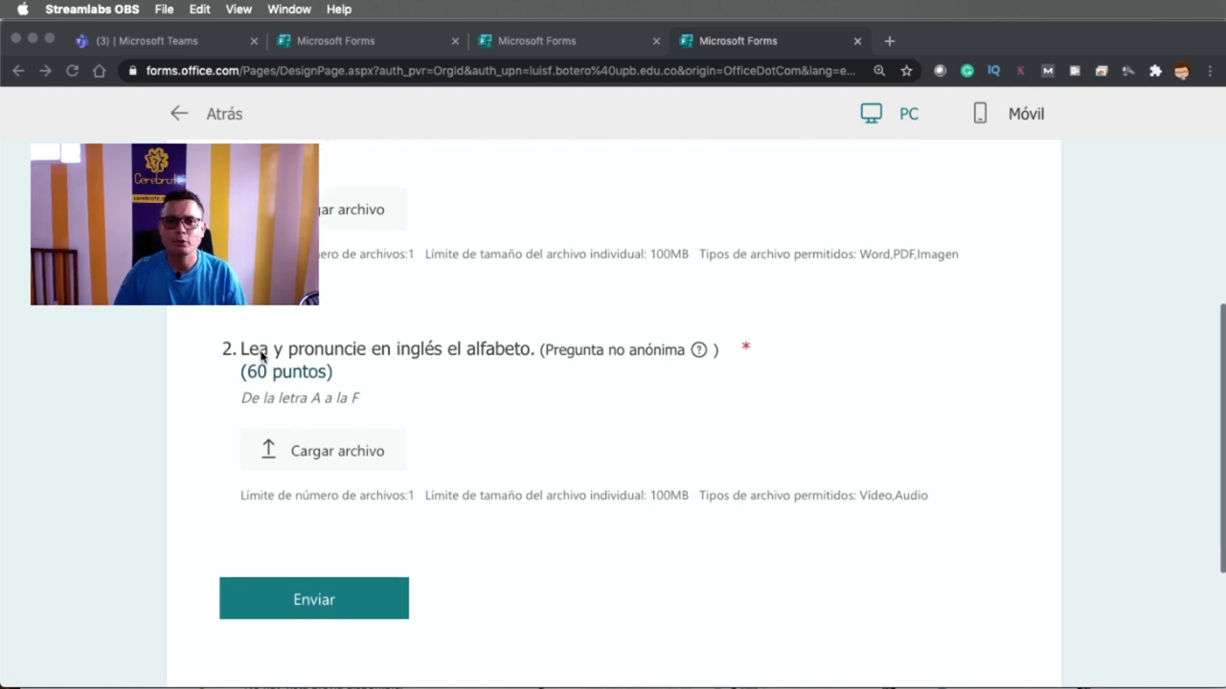
pyautogui.click(328, 451)
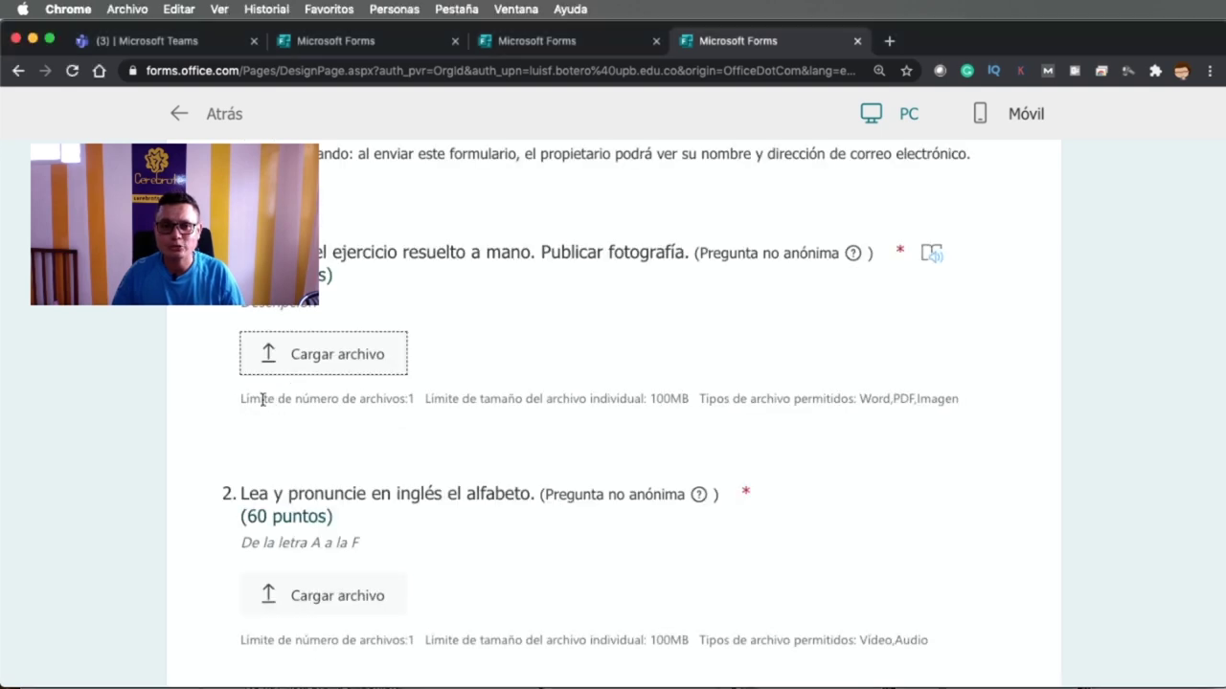
pyautogui.moveTo(241, 398); pyautogui.dragTo(632, 392)
pyautogui.click(634, 392)
pyautogui.tripleClick(885, 390)
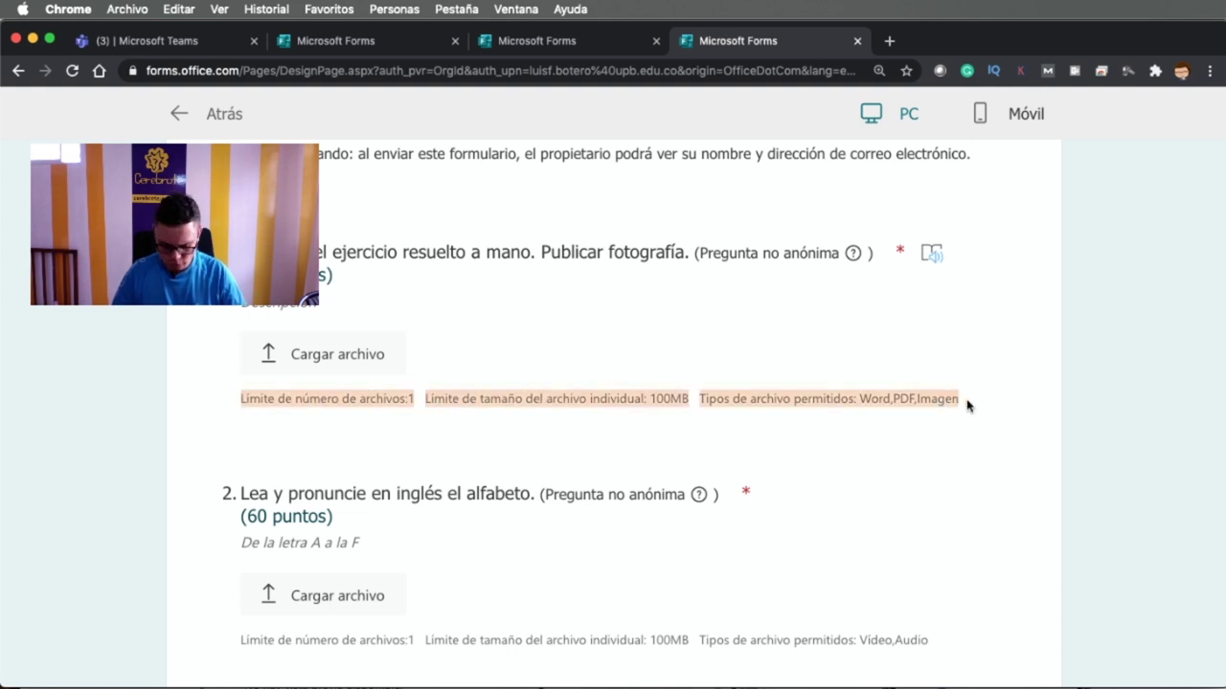
pyautogui.press('super+plus')
pyautogui.press('super+plus')
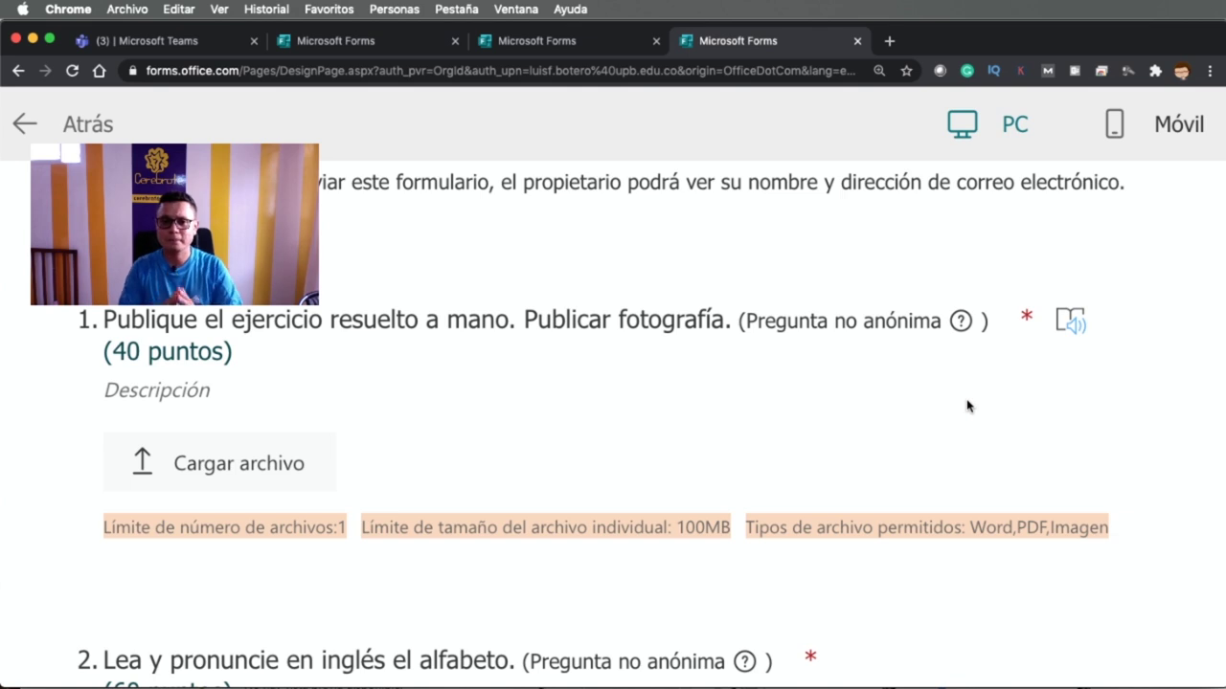
# - Highlight and examine the allowed file types under question 2 in the preview
pyautogui.scroll(-5, 967, 406)
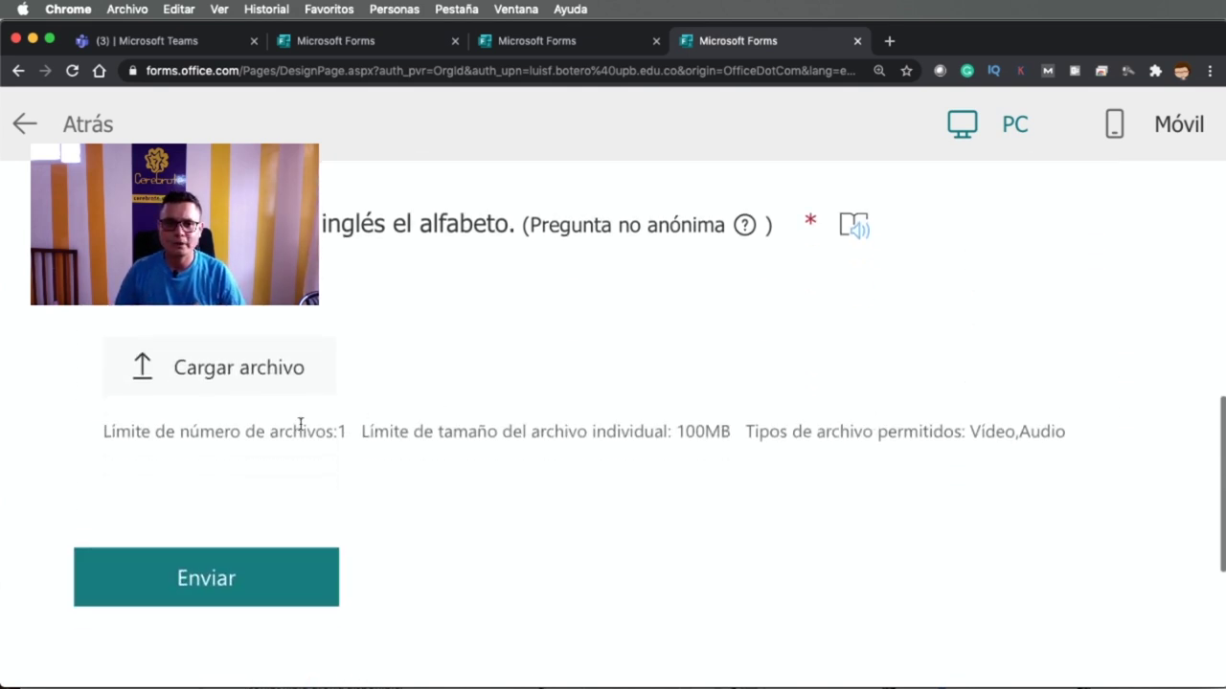
pyautogui.moveTo(355, 436); pyautogui.dragTo(1065, 433)
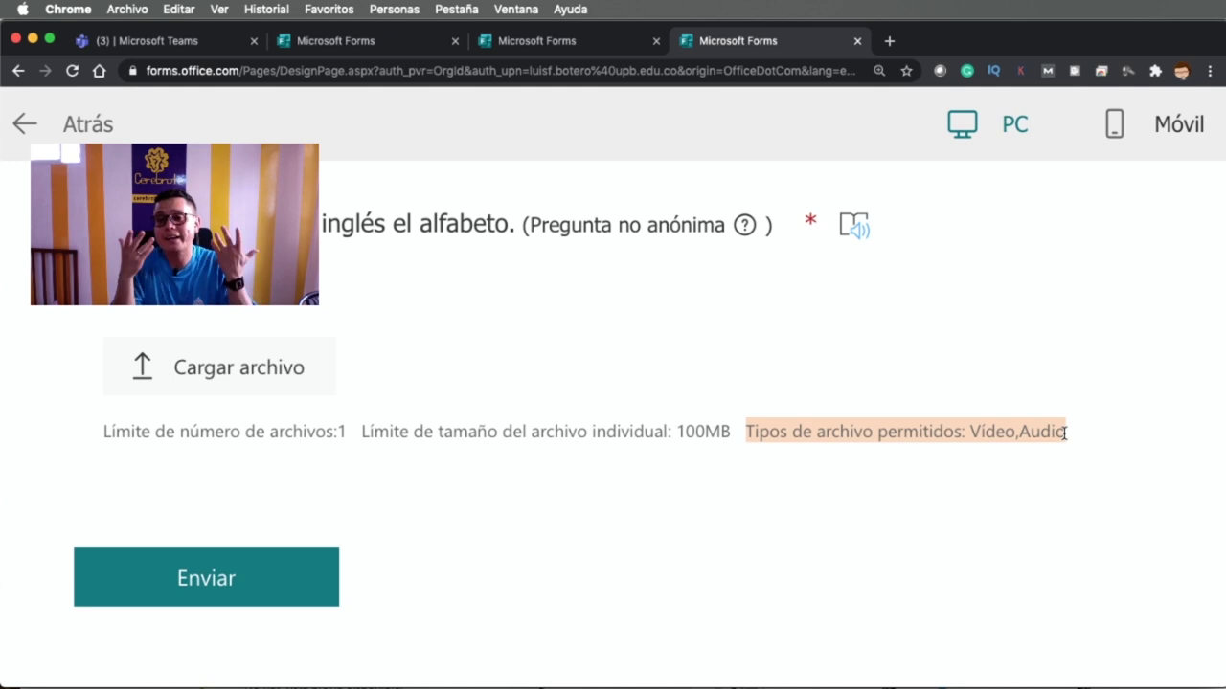
pyautogui.click(350, 406)
# - Open question 2's file picker to check which files in Descargas can be selected, and cancel it
pyautogui.scroll(2, 261, 378)
pyautogui.scroll(1, 261, 378)
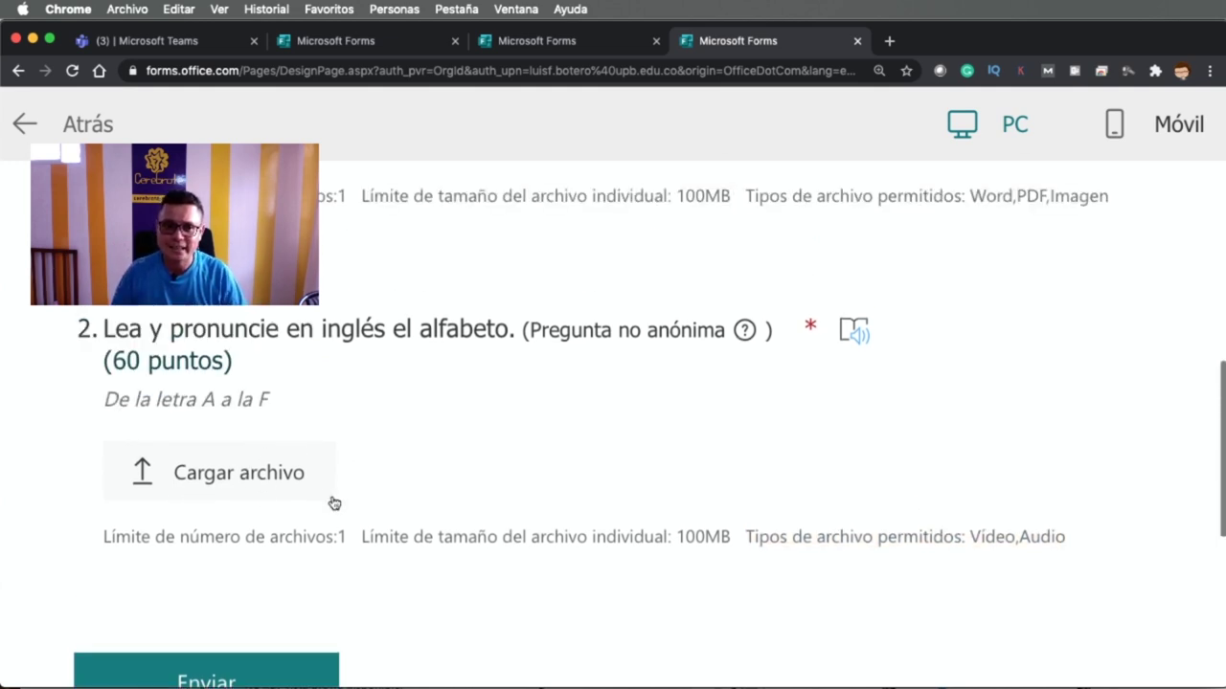
pyautogui.click(250, 491)
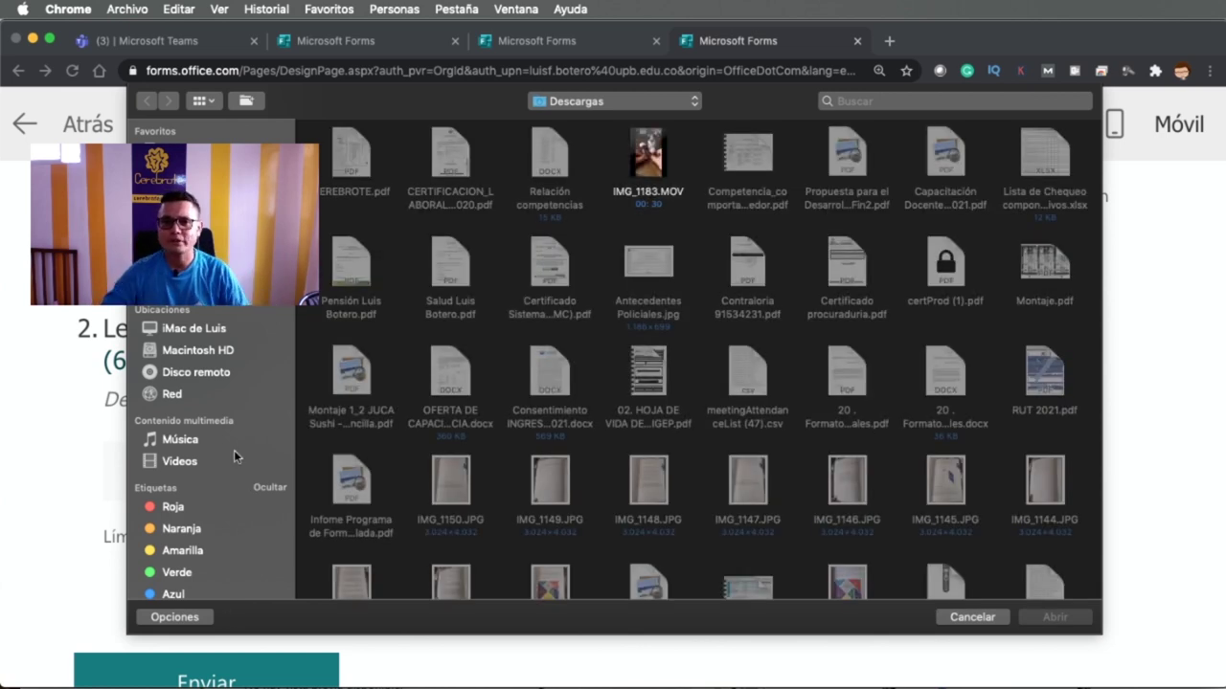
pyautogui.moveTo(645, 148)
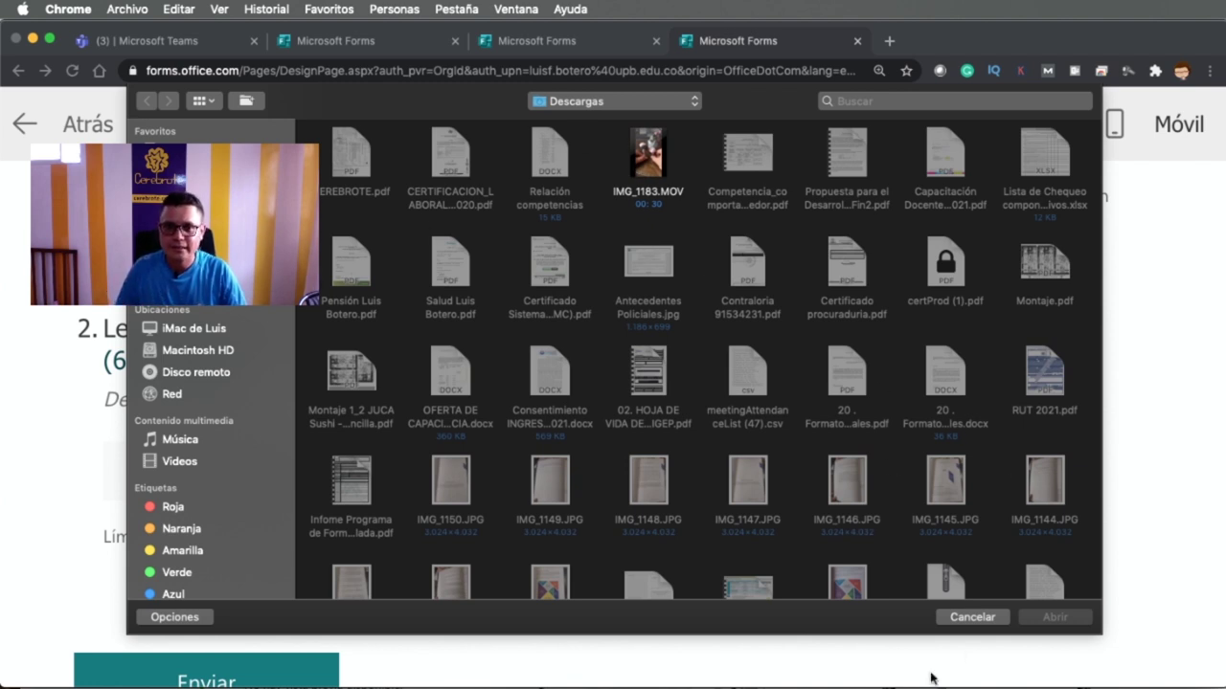
pyautogui.click(961, 620)
# - Open question 1's file picker to check which files in Descargas can be selected, and cancel it
pyautogui.scroll(1, 781, 494)
pyautogui.scroll(5, 780, 494)
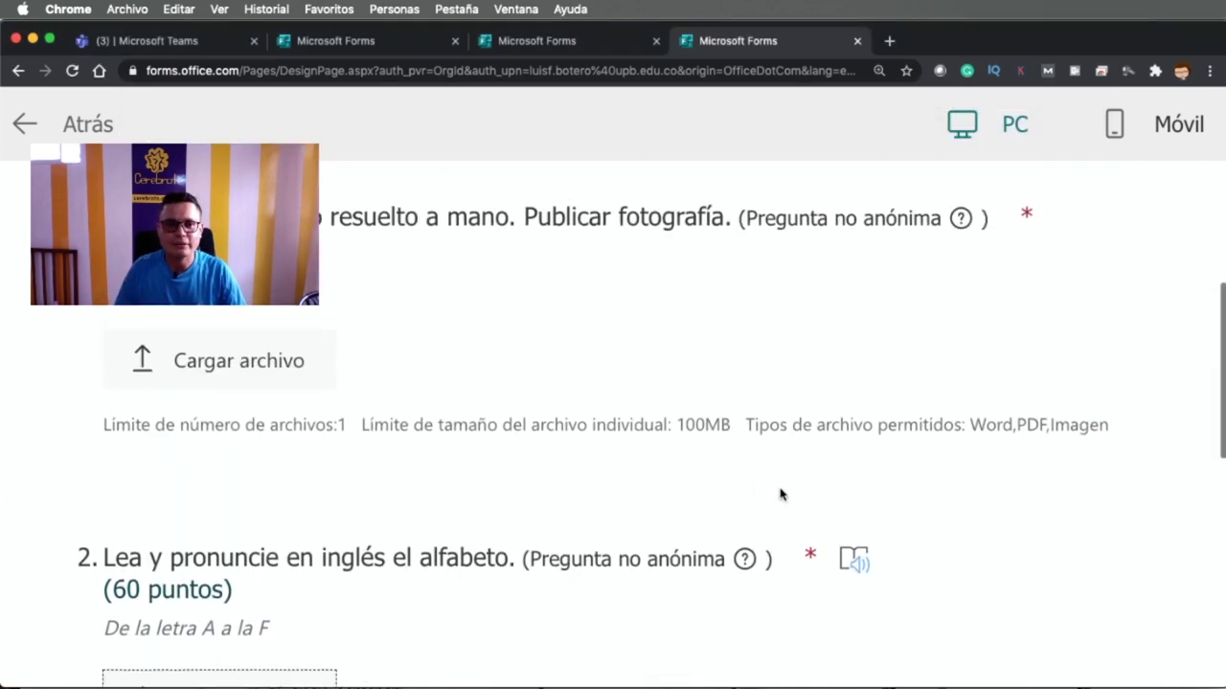
pyautogui.scroll(-1, 779, 492)
pyautogui.click(216, 484)
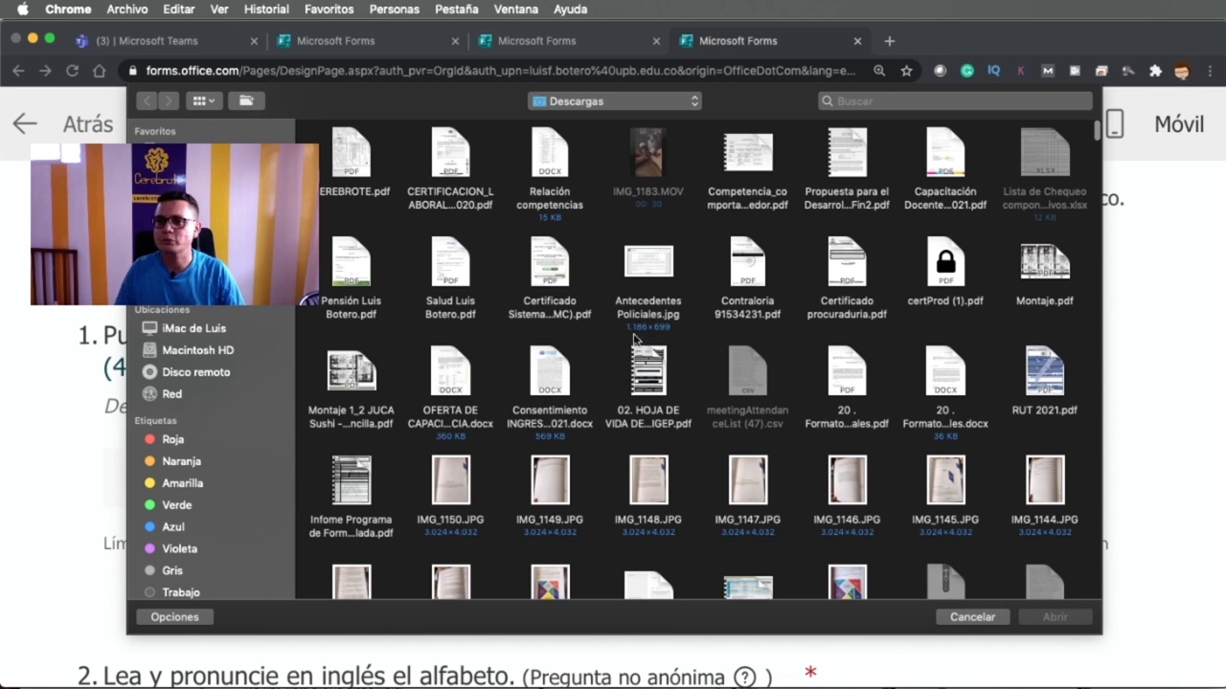
pyautogui.click(960, 618)
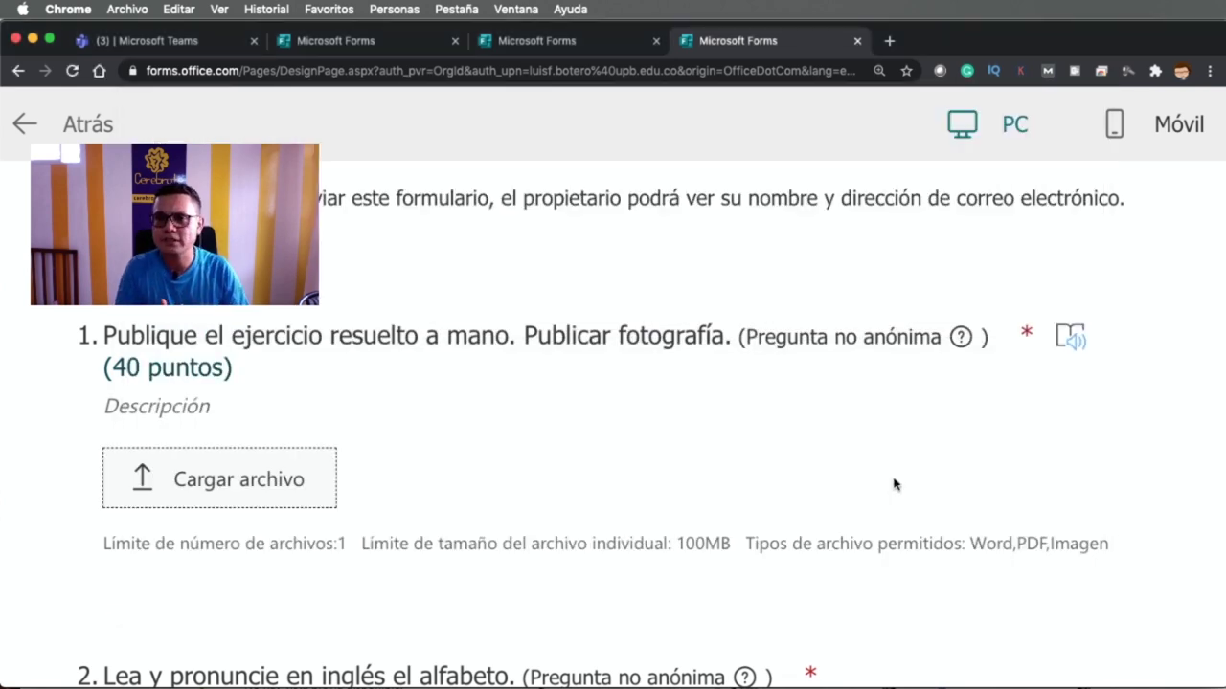
# - Leave the preview and view the quiz's response summary
pyautogui.click(24, 124)
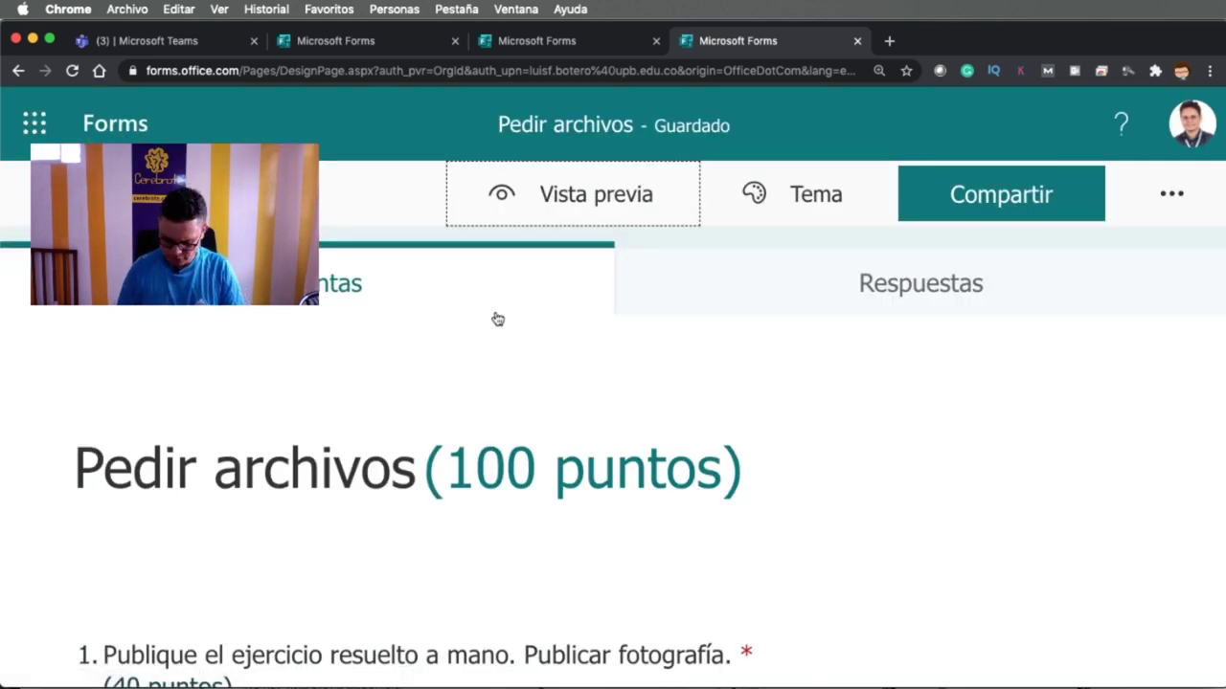
pyautogui.press('super+minus')
pyautogui.press('super+minus')
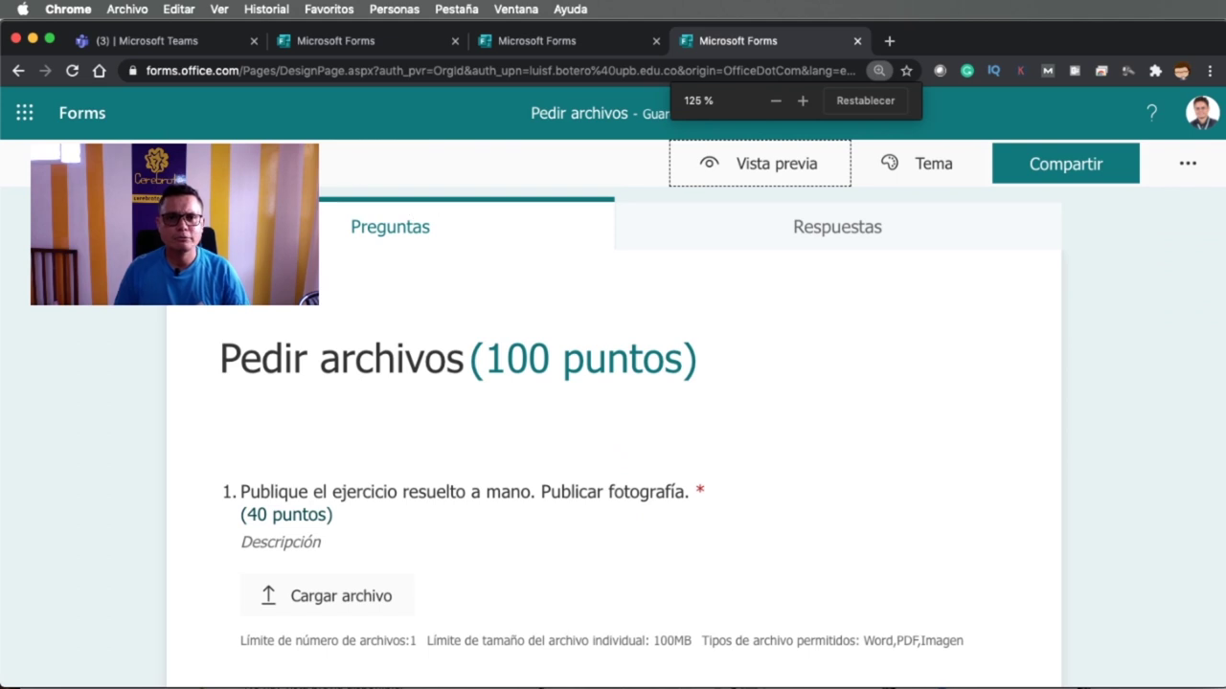
pyautogui.click(819, 241)
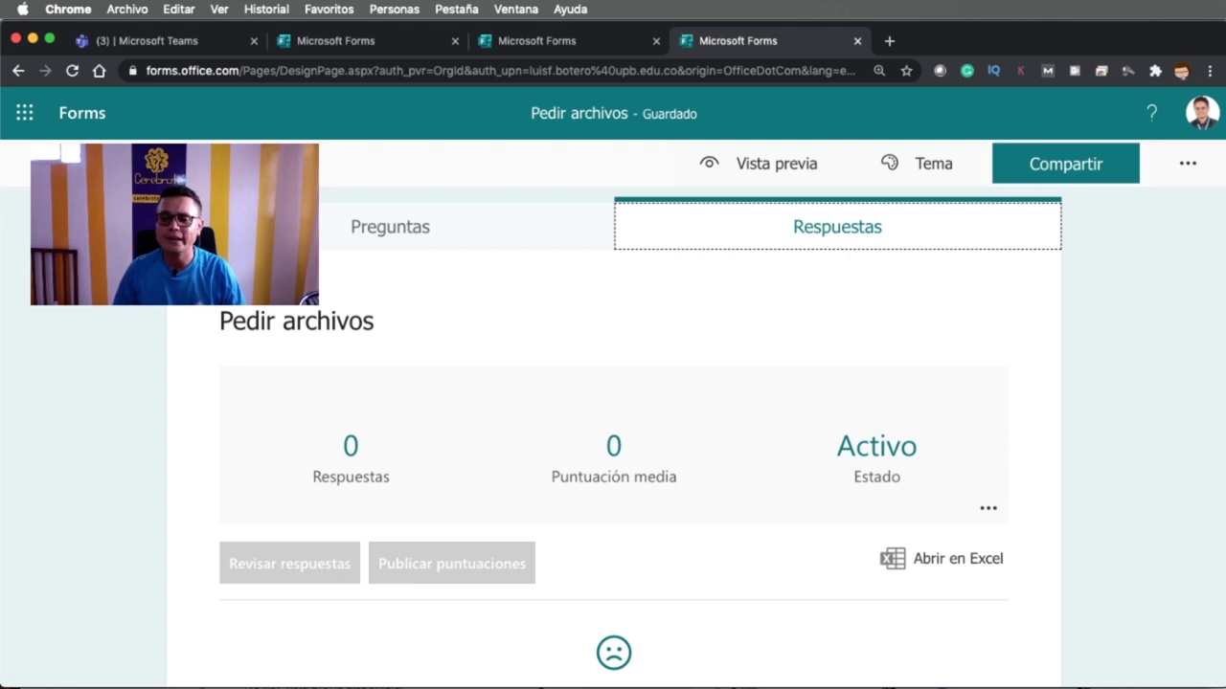
pyautogui.press('super+Tab')
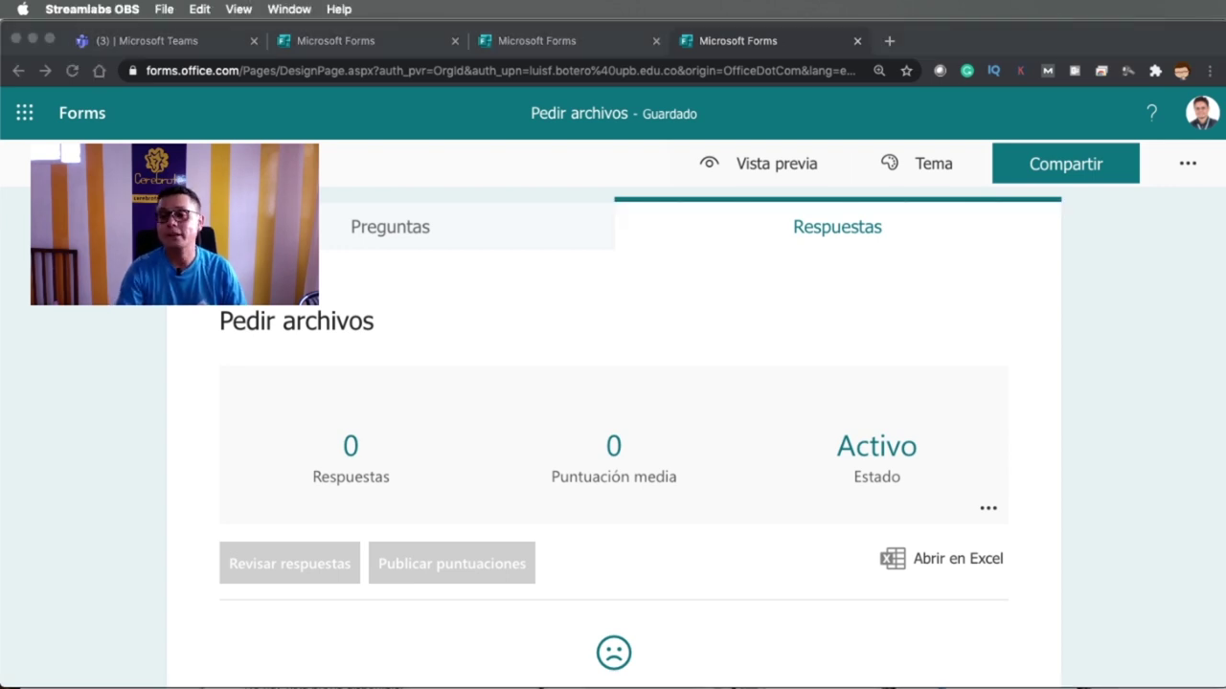